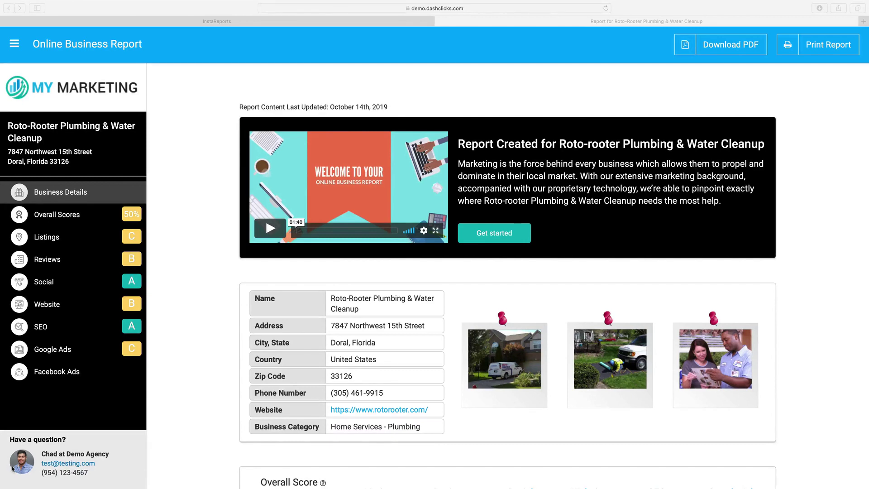
Point out the report's 'Report Content Last Updated' date line
left_click(44, 457)
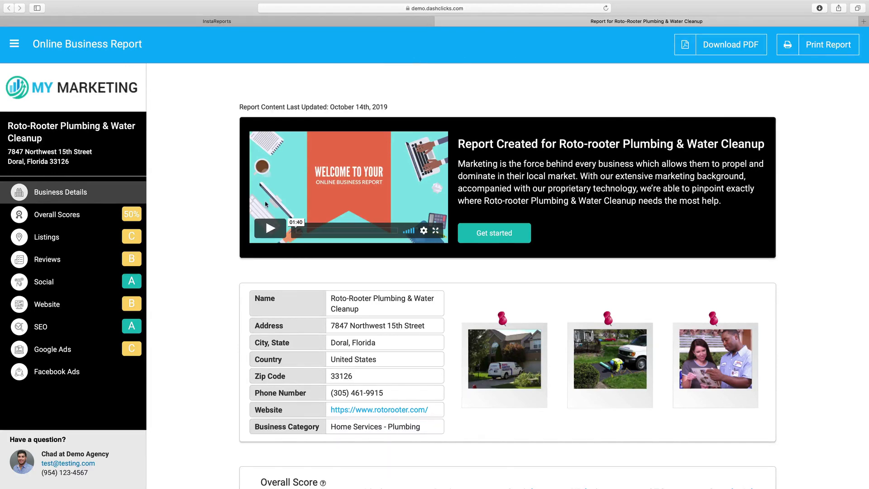
scroll(679, 132, "down", 3)
scroll(676, 91, "up", 3)
left_click_drag(238, 107, 402, 109)
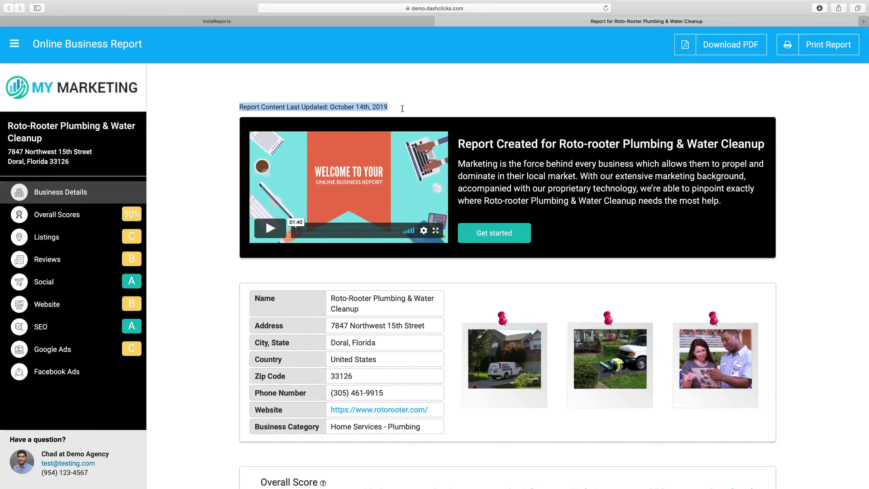
left_click(387, 107)
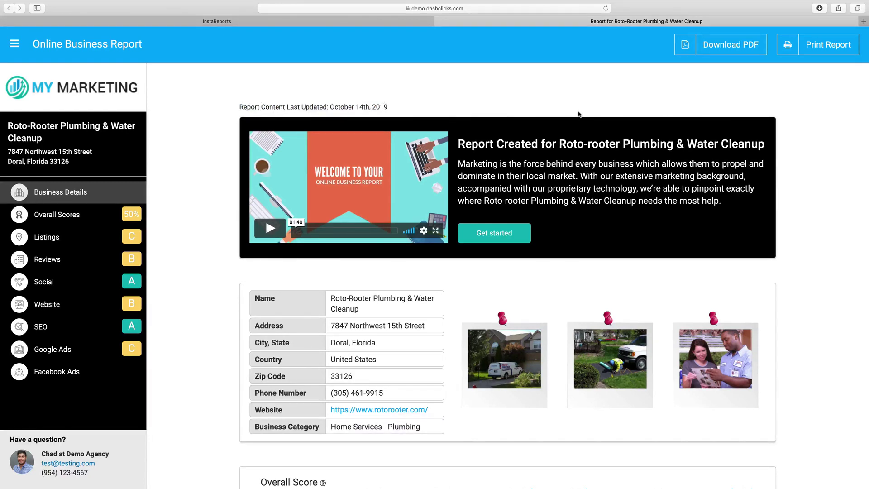
left_click_drag(421, 113, 234, 110)
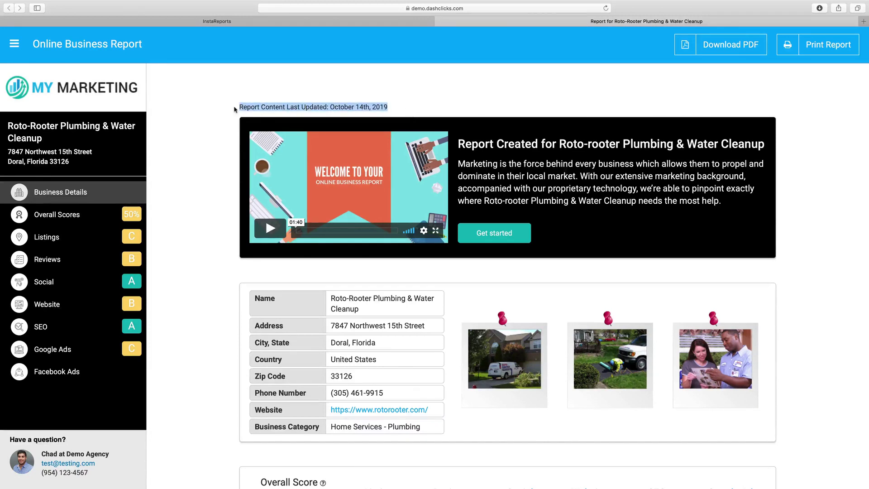
left_click(234, 109)
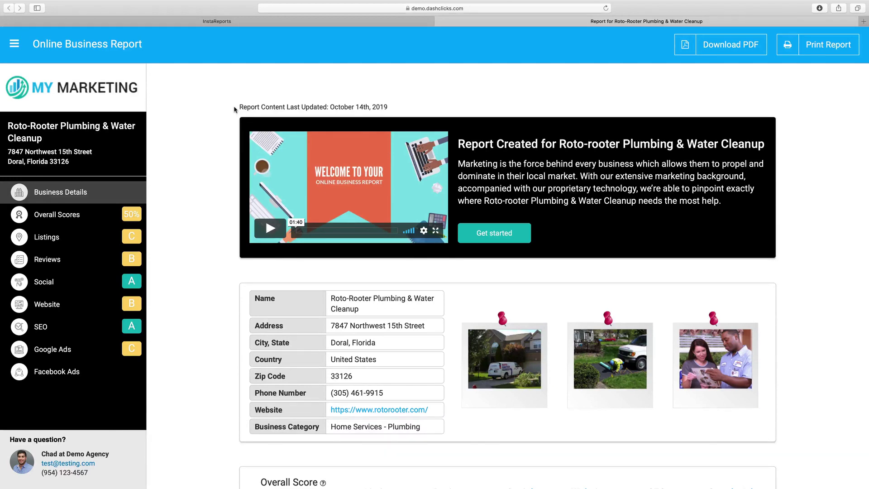
left_click_drag(235, 109, 455, 103)
left_click(463, 106)
Point out the business address and name, Roto-Rooter Plumbing & Water Cleanup, in the sidebar
left_click_drag(8, 152, 87, 167)
left_click(88, 166)
left_click_drag(46, 138, 69, 162)
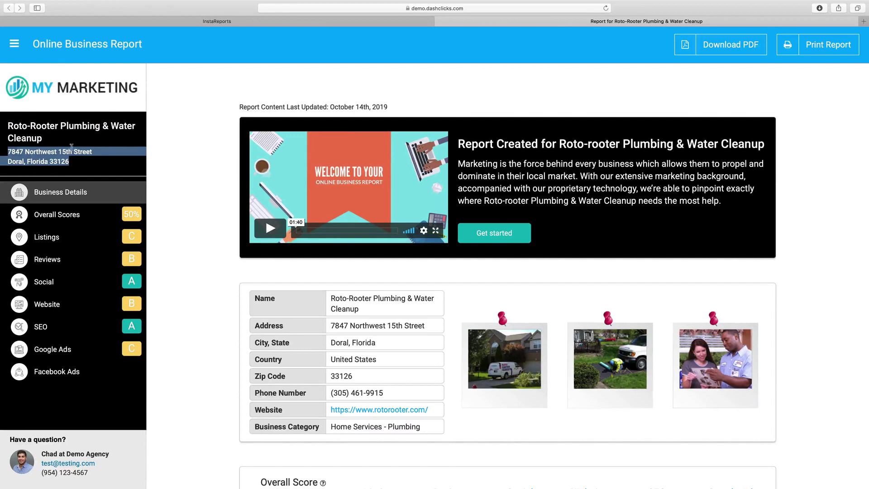
left_click(67, 140)
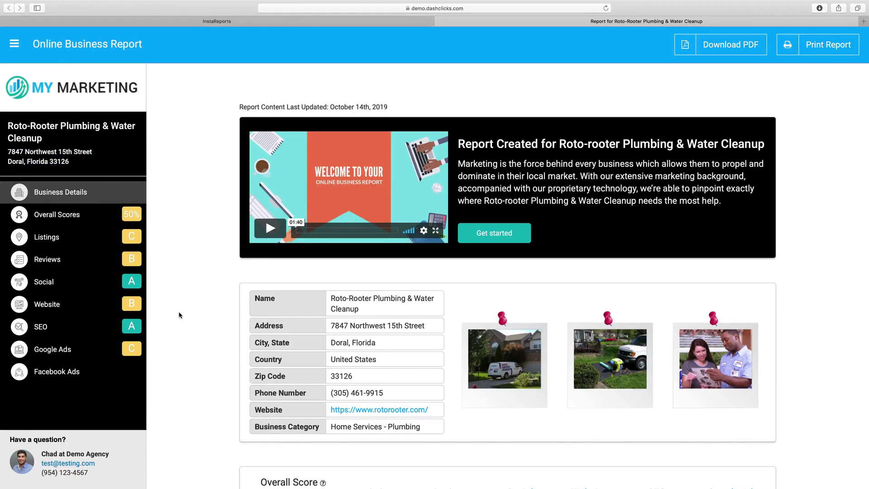
Collapse and restore the report's navigation sidebar
left_click(14, 45)
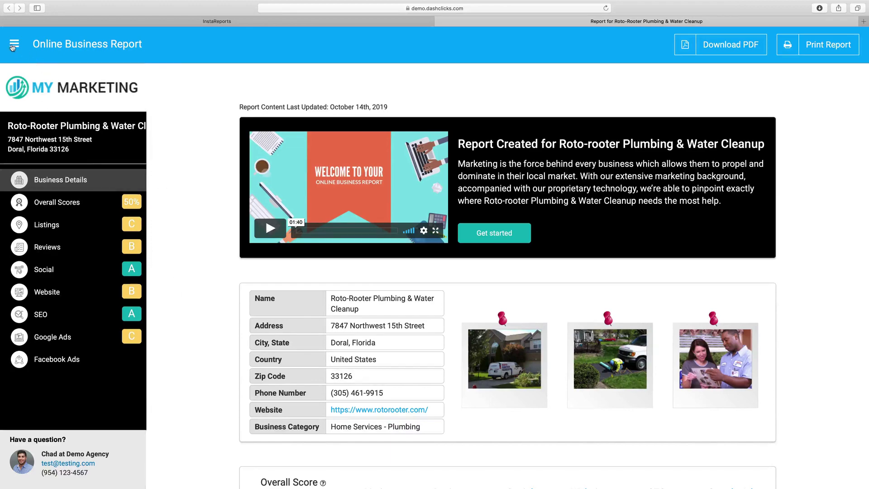
left_click(14, 44)
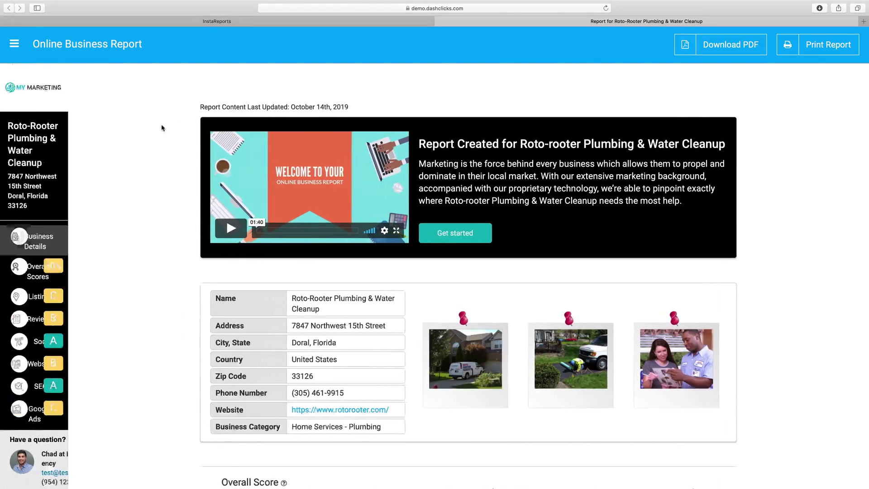
left_click(13, 45)
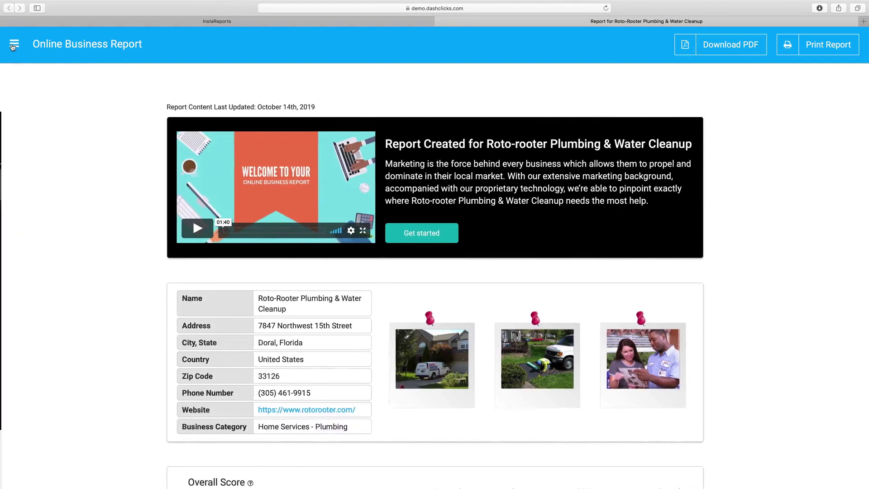
left_click(14, 46)
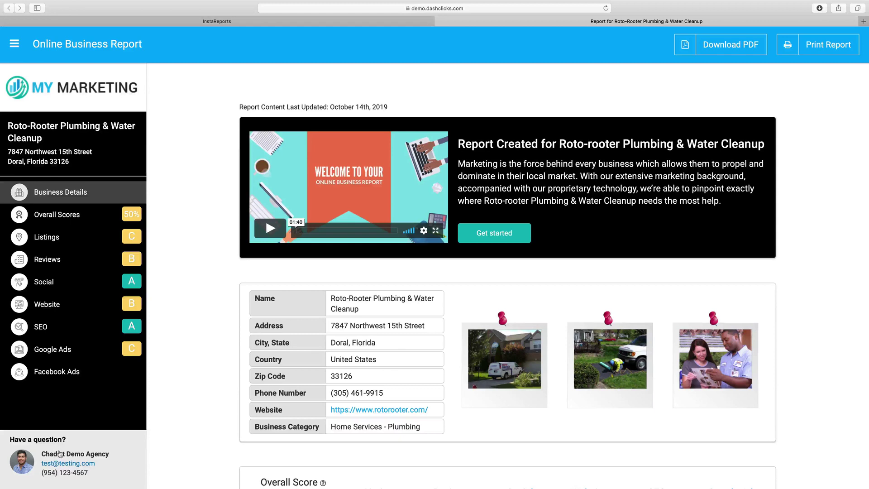
Preview the agency contact form, close it unsent, and scroll through the report
left_click(56, 453)
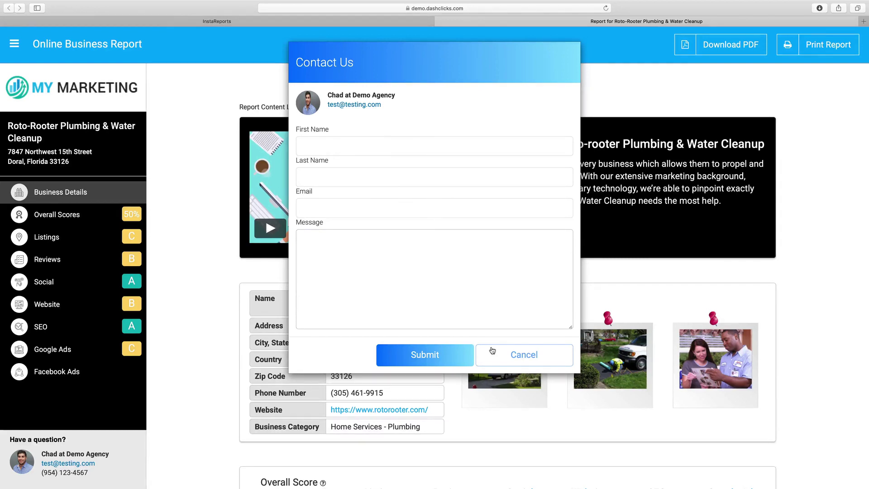
left_click(521, 352)
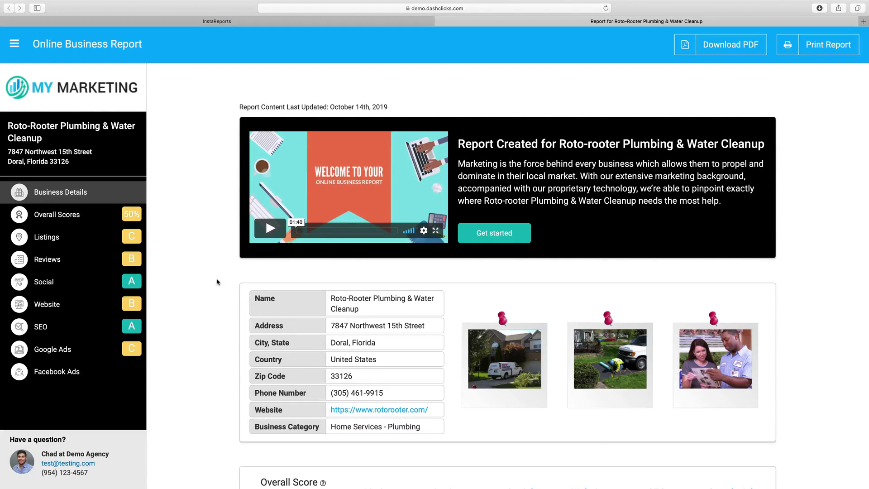
scroll(244, 171, "down", 5)
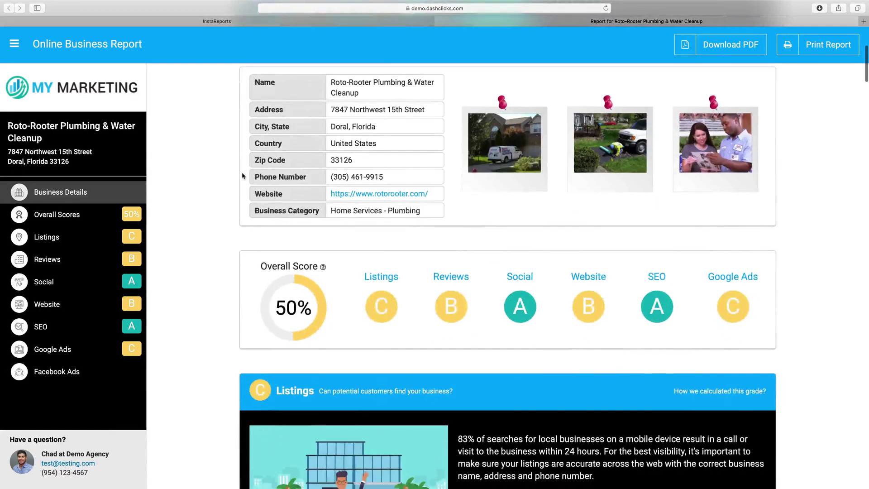
scroll(242, 176, "up", 5)
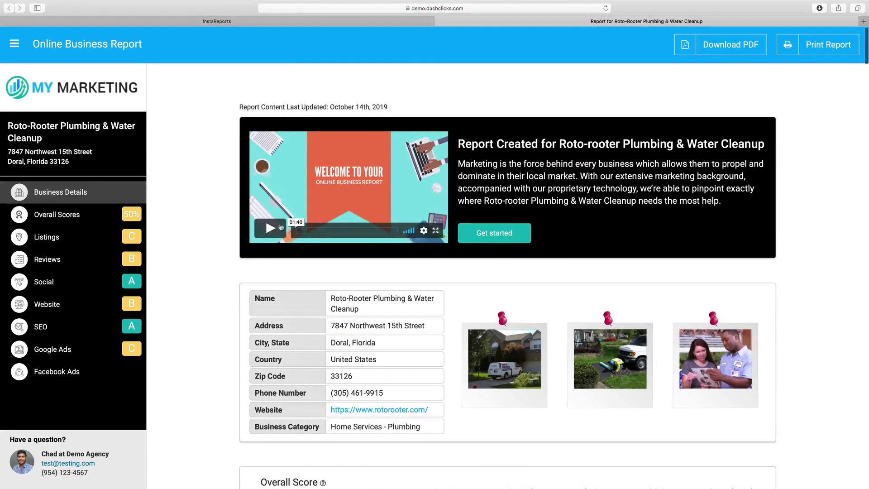
scroll(267, 223, "down", 10)
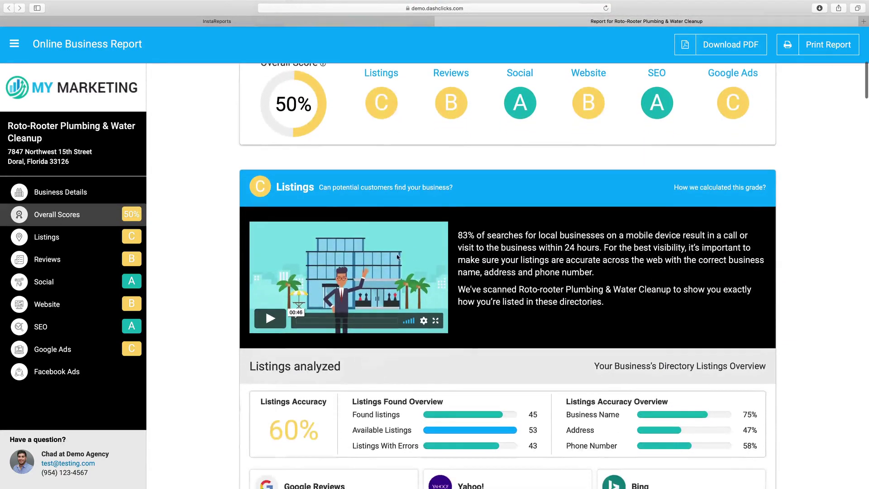
scroll(328, 300, "down", 14)
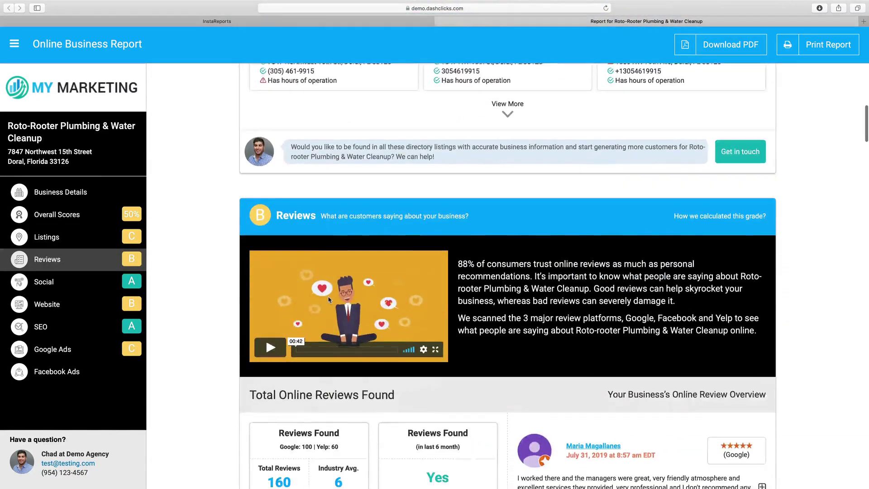
scroll(329, 299, "down", 18)
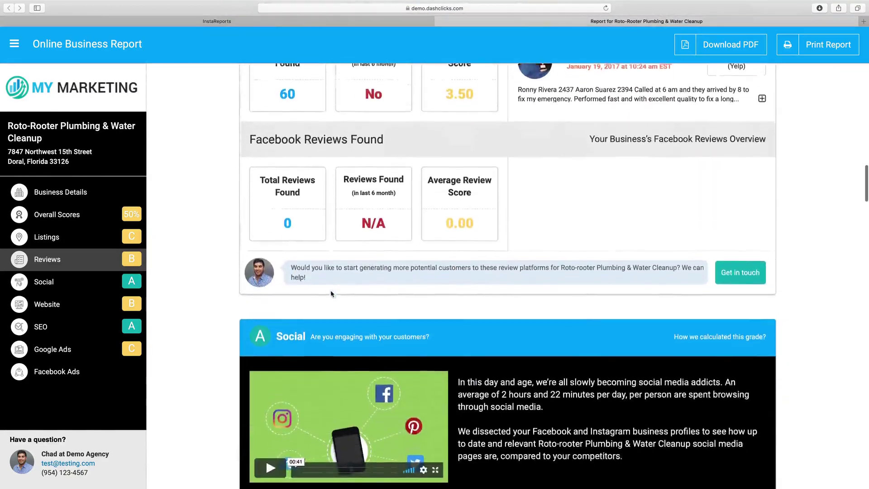
scroll(331, 294, "down", 20)
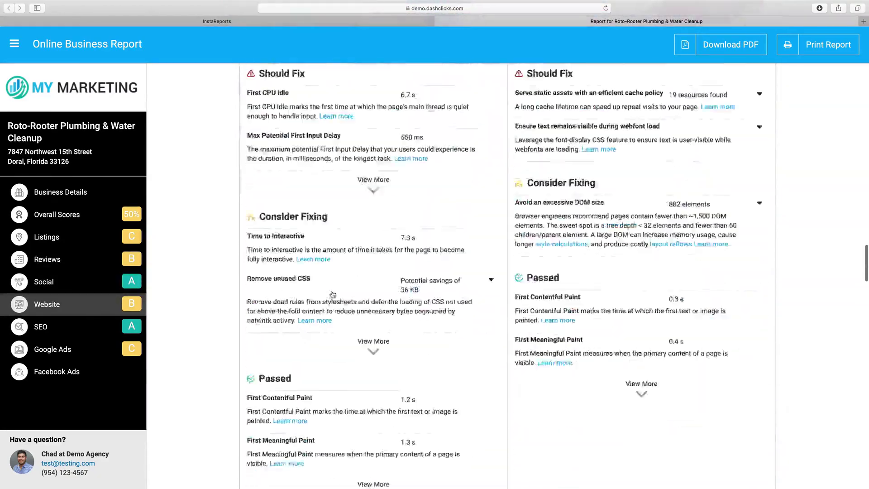
scroll(333, 294, "down", 20)
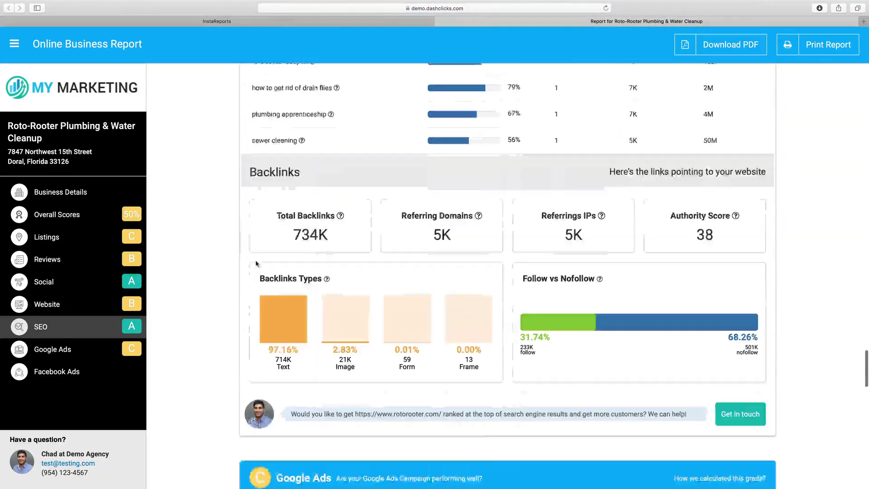
scroll(256, 263, "down", 20)
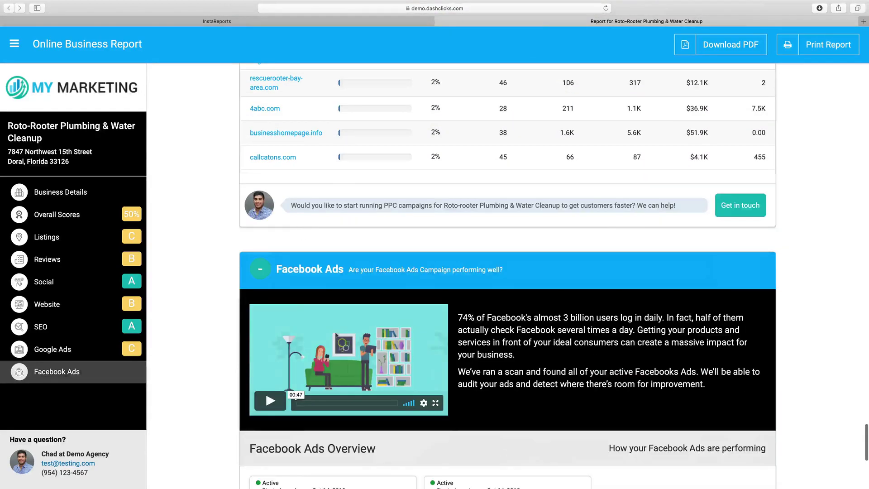
scroll(268, 316, "up", 20)
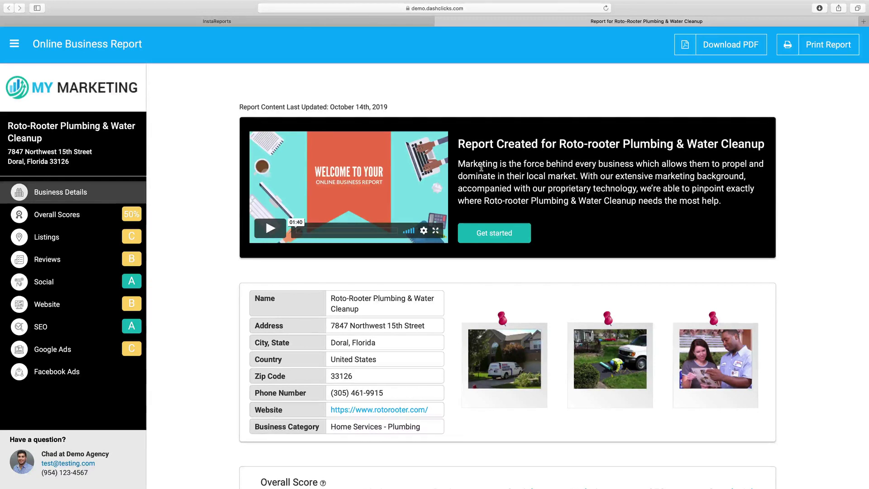
Jump to the Listings section and dismiss the contact form without sending
left_click(489, 236)
scroll(489, 236, "down", 10)
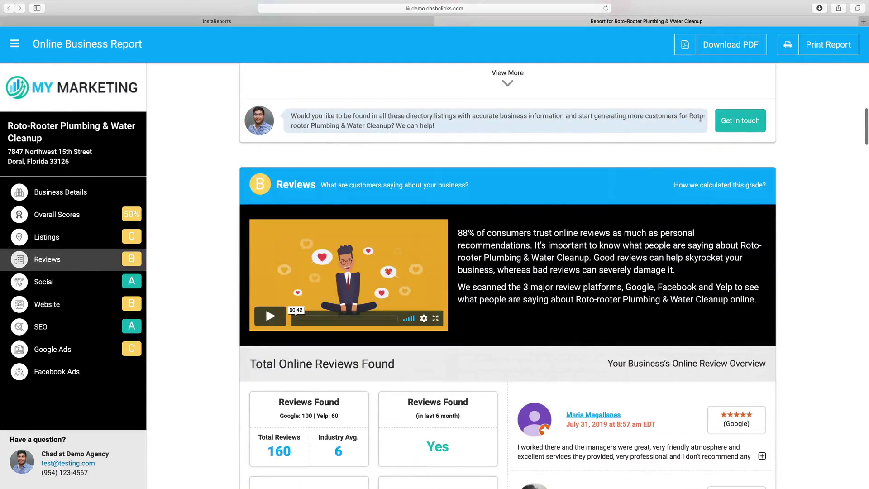
scroll(728, 131, "up", 15)
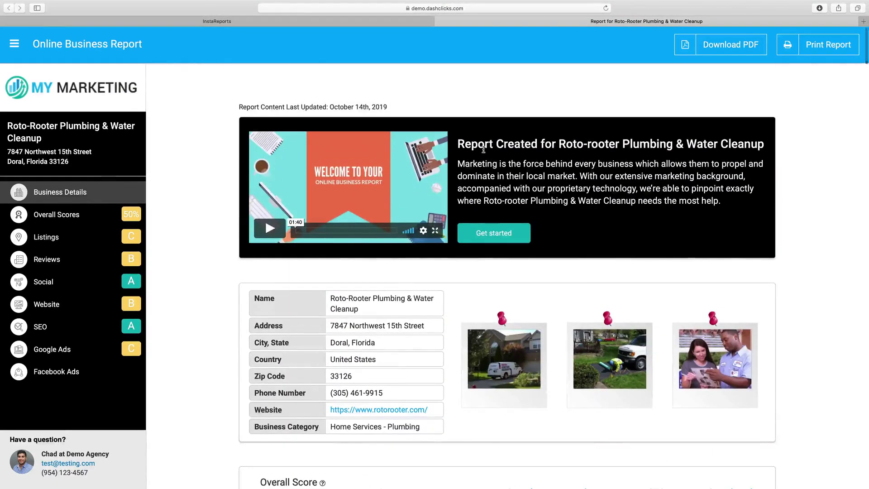
left_click(494, 234)
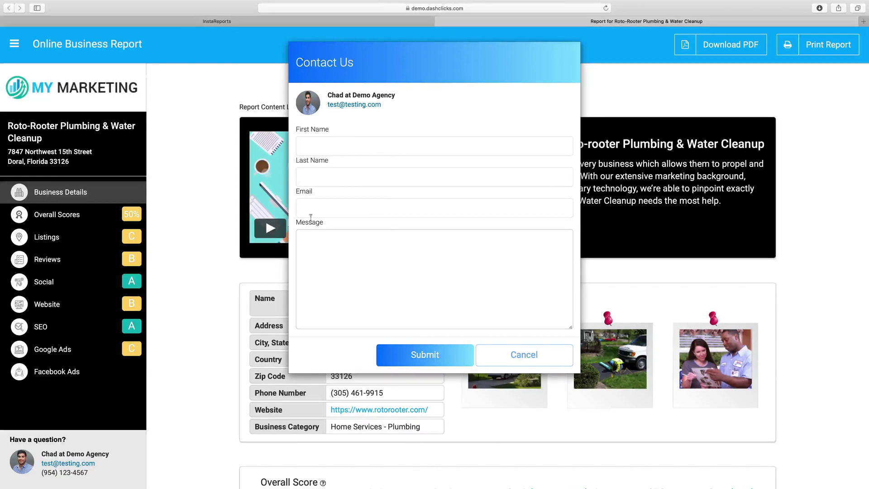
left_click(522, 362)
scroll(394, 271, "down", 3)
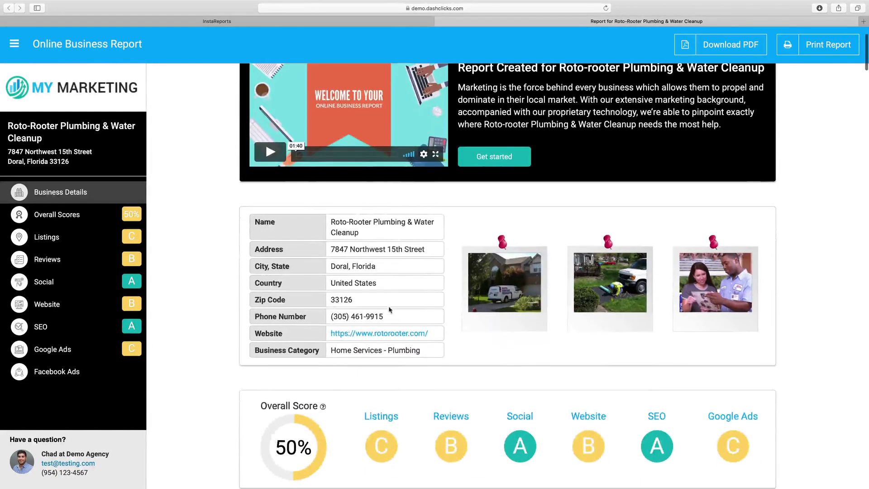
scroll(335, 229, "up", 3)
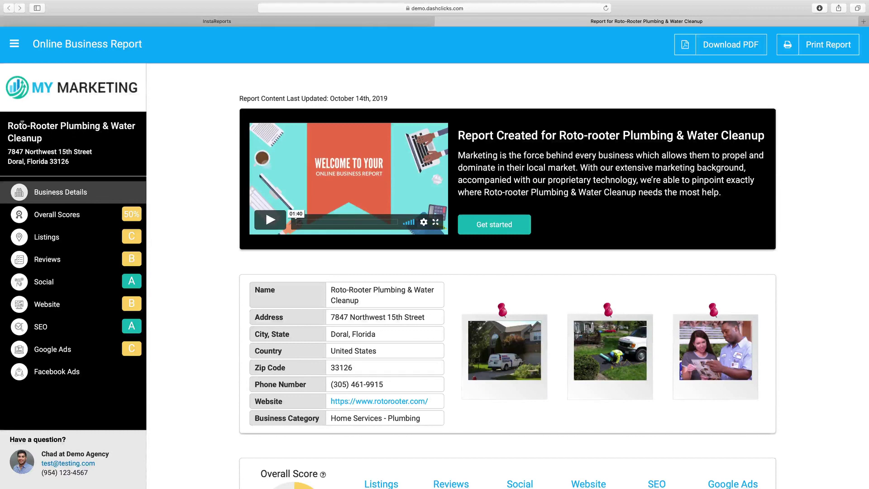
Point out the business name in the sidebar, report heading and intro paragraph
left_click_drag(8, 126, 92, 134)
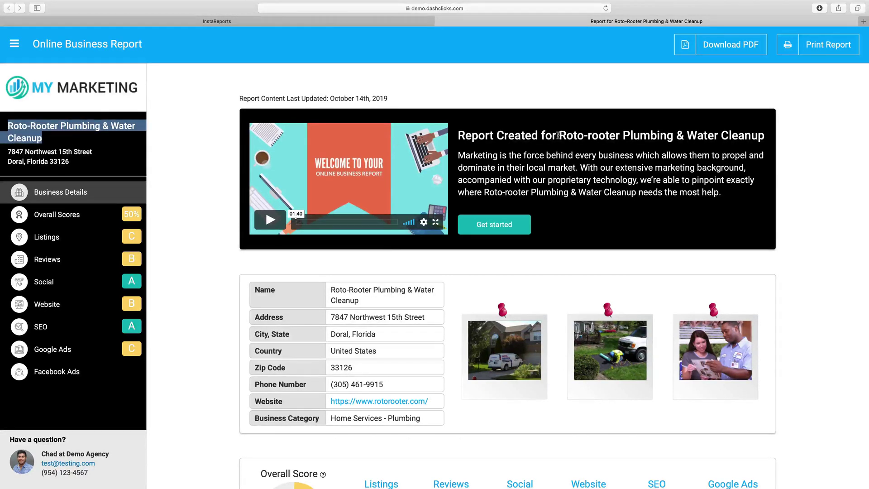
left_click_drag(560, 135, 765, 135)
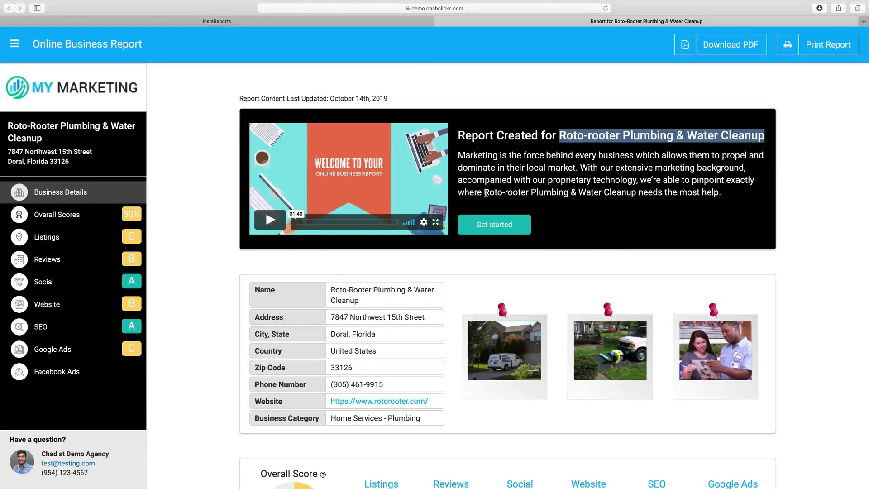
left_click_drag(484, 192, 637, 196)
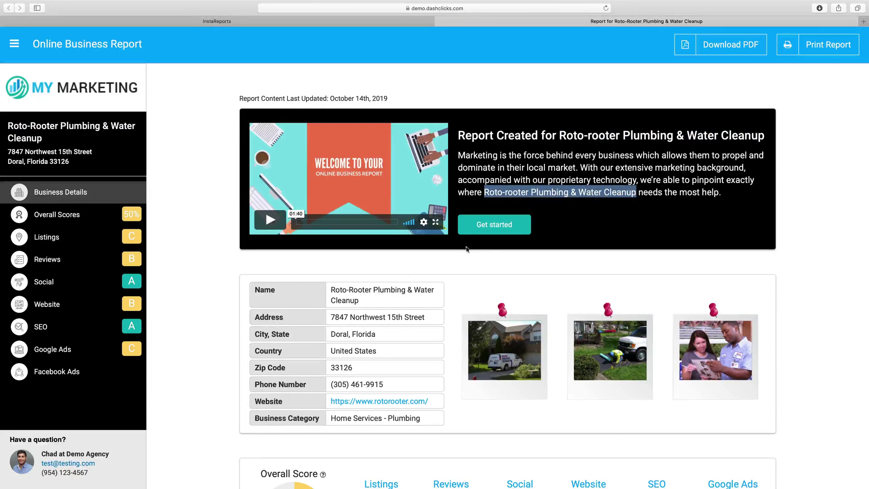
scroll(344, 292, "down", 2)
scroll(344, 292, "down", 5)
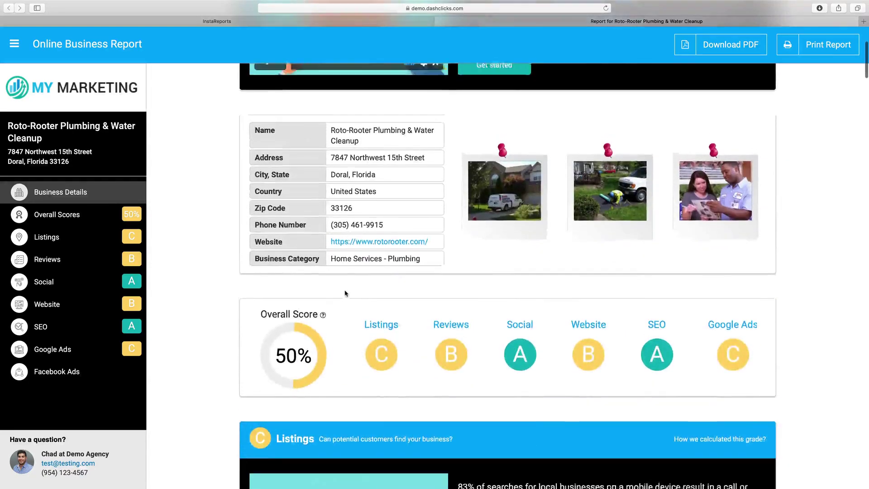
scroll(344, 292, "up", 7)
left_click(636, 163)
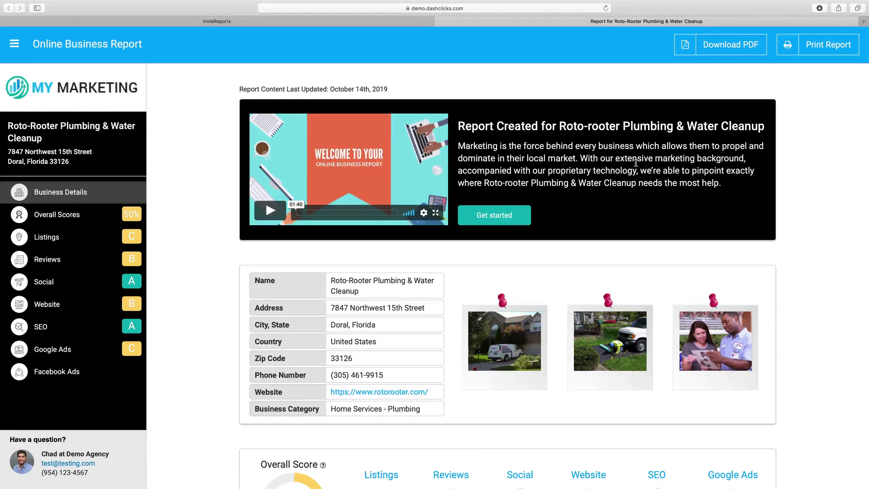
Point out the business details from name through category
scroll(636, 163, "down", 3)
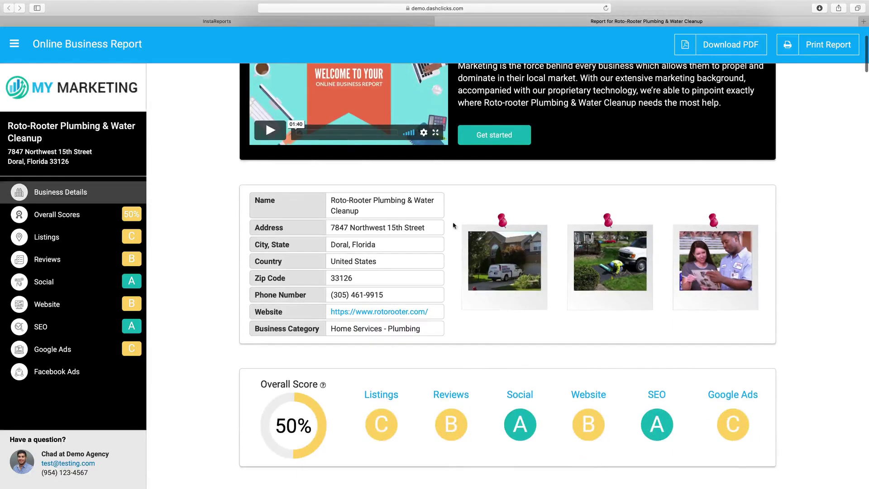
left_click_drag(327, 203, 425, 330)
left_click(425, 331)
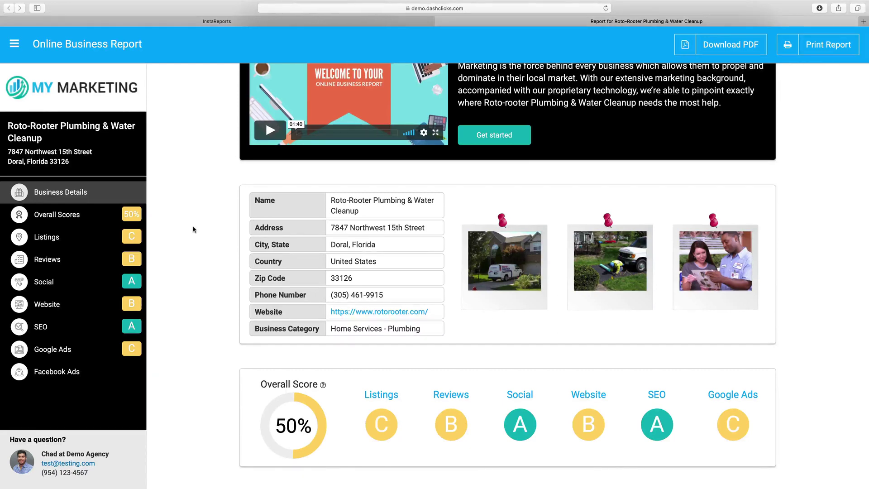
scroll(192, 229, "down", 3)
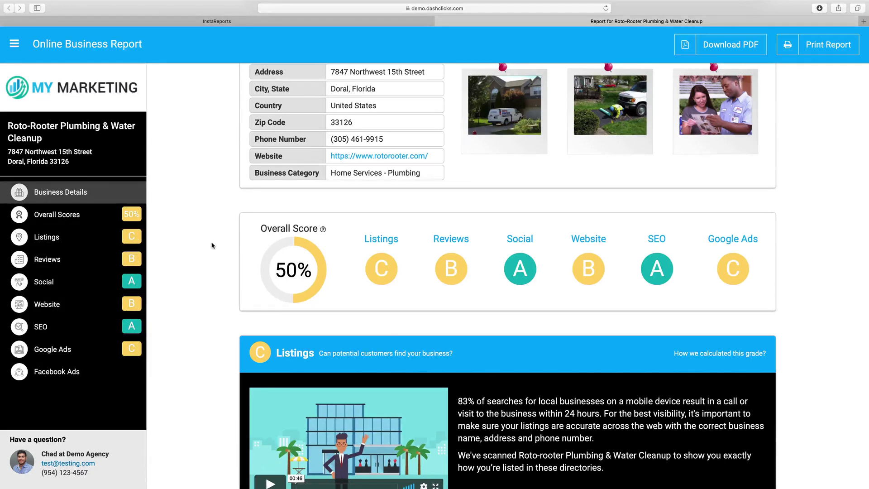
Scroll to the Listings analysis and point out the 60% listings accuracy
scroll(211, 243, "down", 5)
scroll(212, 243, "down", 2)
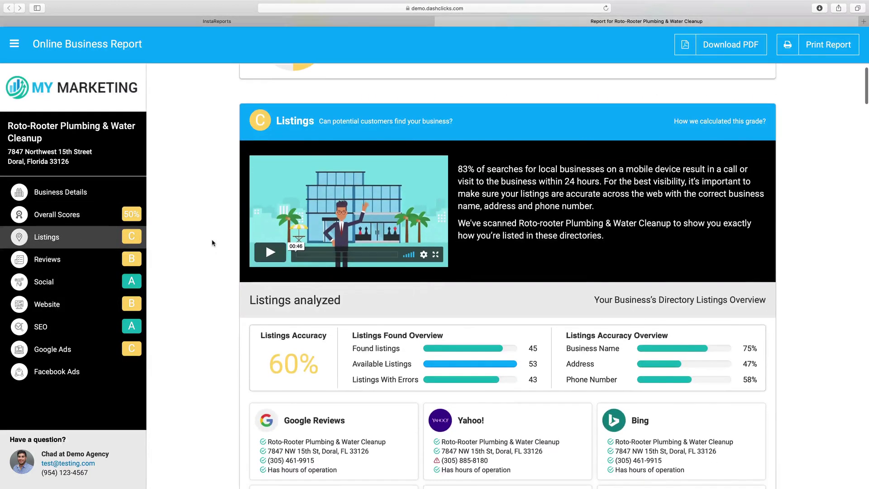
scroll(332, 264, "down", 3)
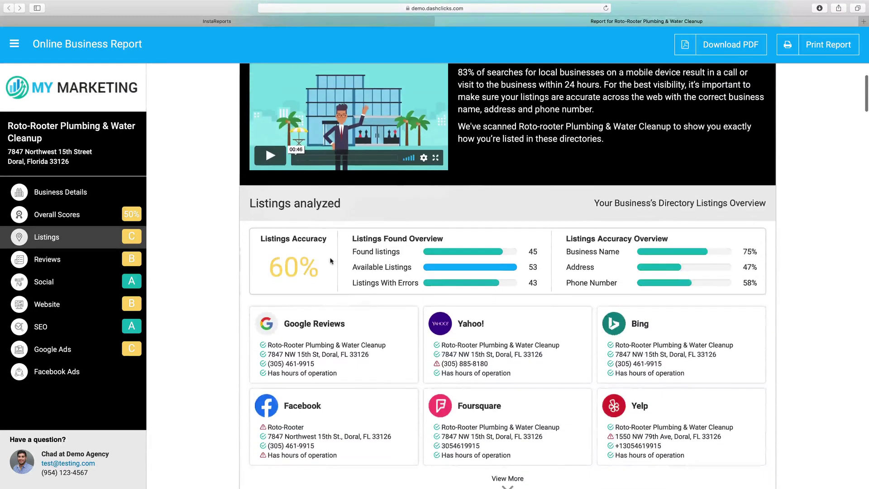
scroll(250, 228, "down", 1)
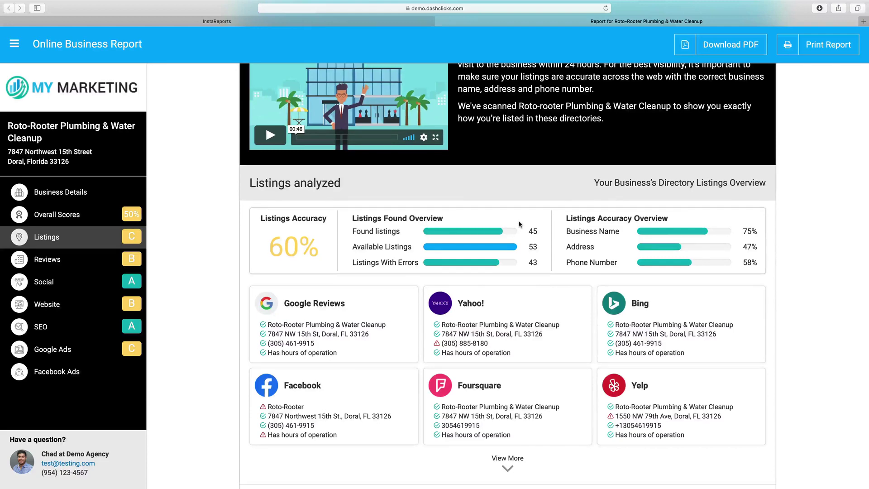
scroll(401, 257, "down", 1)
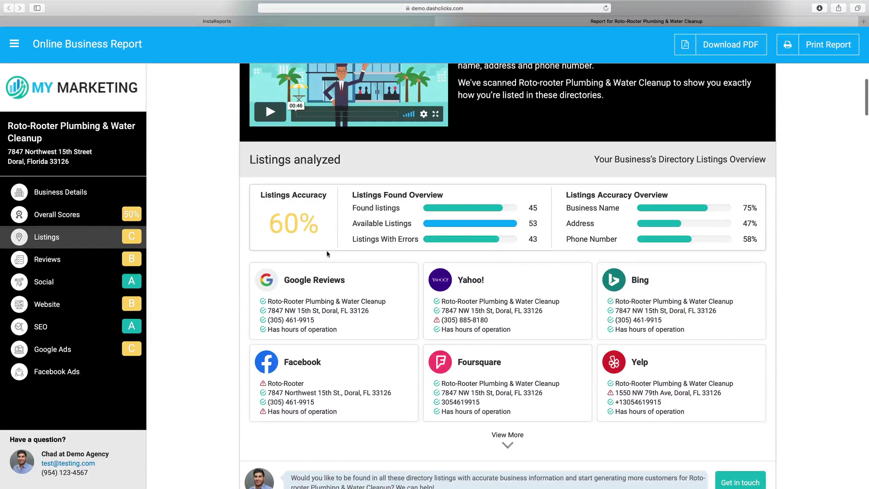
left_click_drag(335, 229, 275, 223)
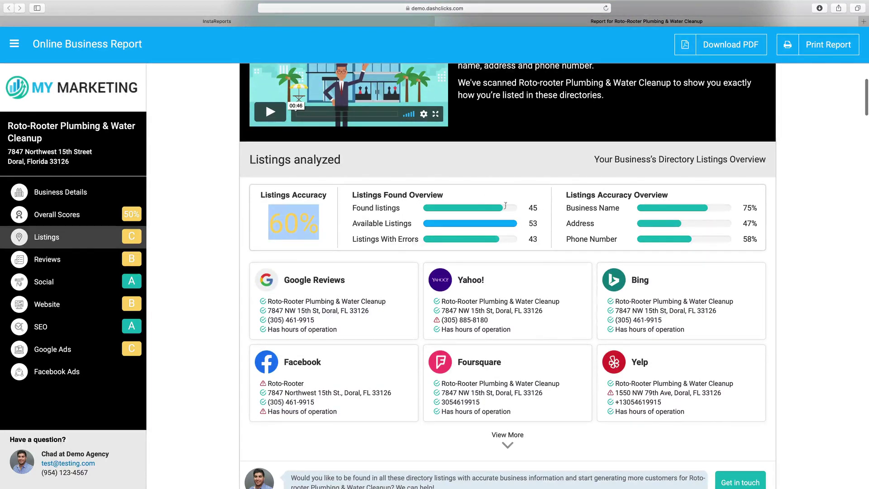
left_click(324, 207)
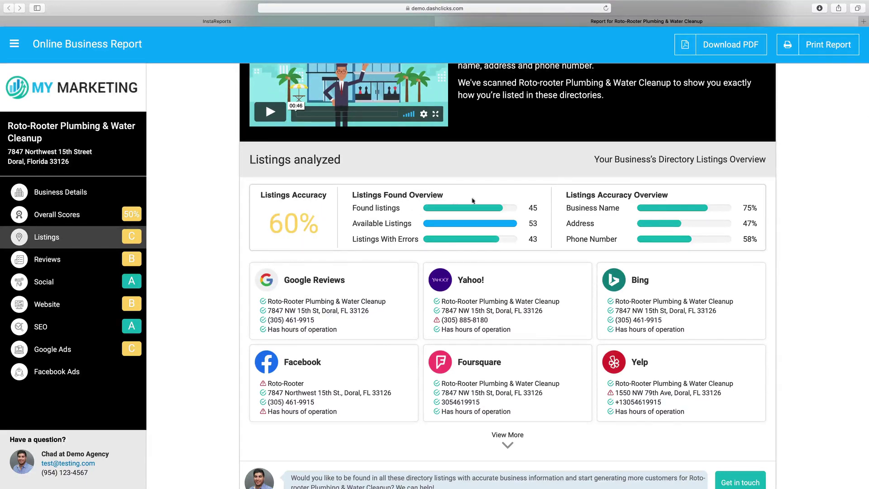
Point out the 45 found listings and 43 listings with errors
left_click_drag(542, 210, 528, 224)
left_click_drag(539, 210, 515, 207)
left_click_drag(541, 209, 520, 222)
left_click_drag(540, 241, 525, 241)
left_click_drag(537, 208, 512, 207)
Point out the per-field accuracy: 75% business name, address, and 58% phone number
left_click_drag(675, 198, 566, 194)
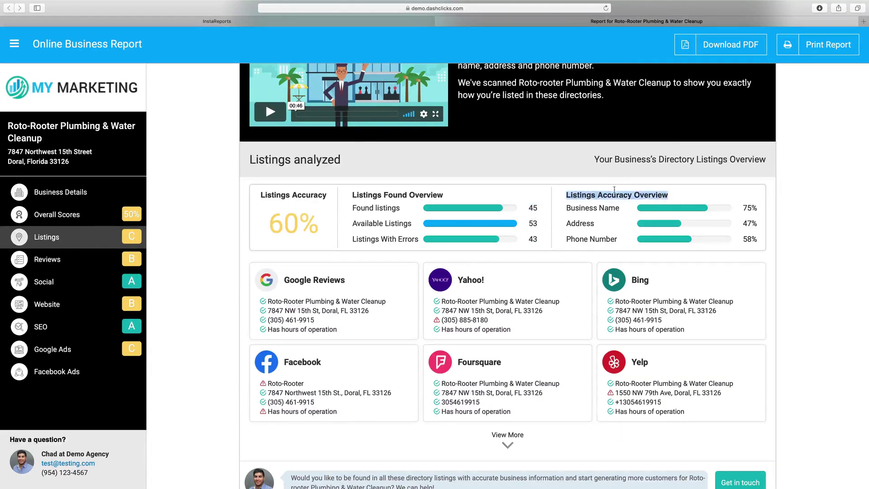
left_click(562, 190)
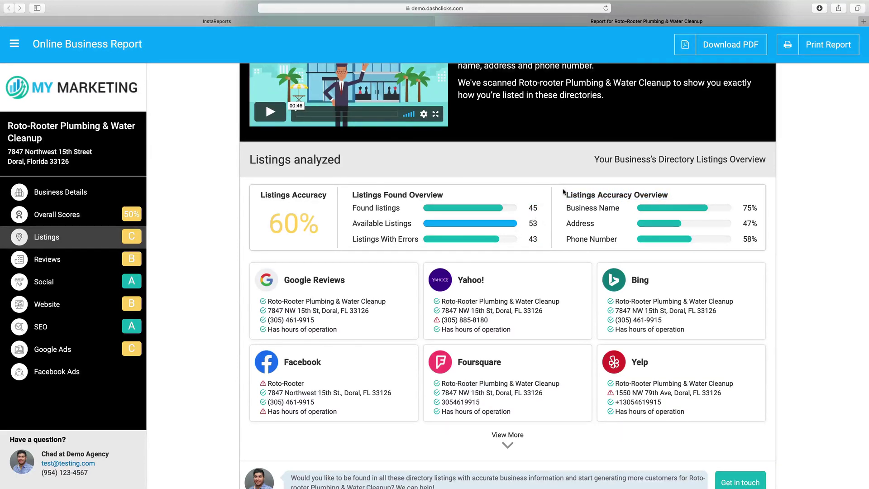
left_click_drag(758, 208, 743, 208)
left_click_drag(751, 223, 738, 223)
left_click_drag(595, 224, 587, 223)
left_click_drag(756, 239, 743, 239)
scroll(724, 242, "down", 3)
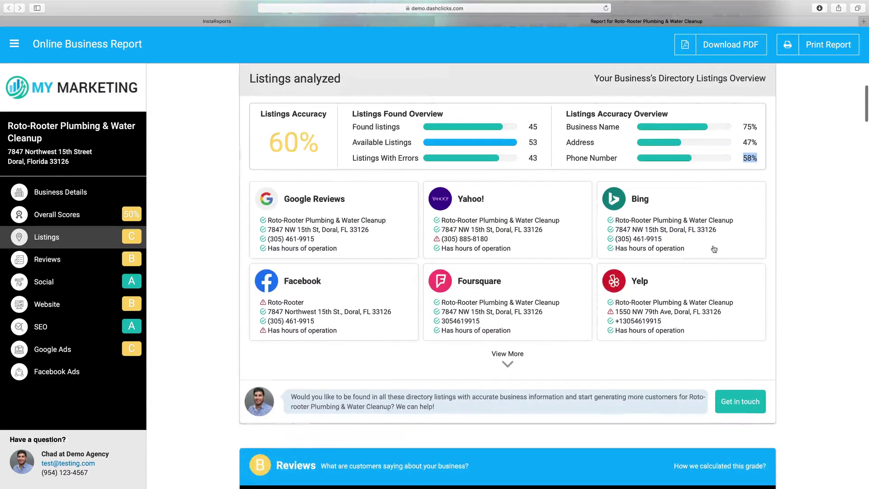
Expand the directory grid to reveal GetFave, Local.com, Tupalo and YellowMoxie cards
left_click(502, 355)
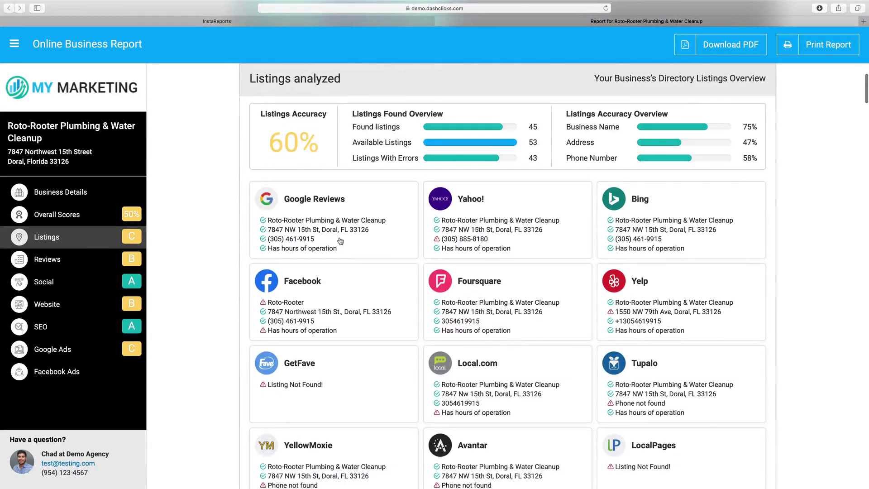
scroll(341, 240, "down", 2)
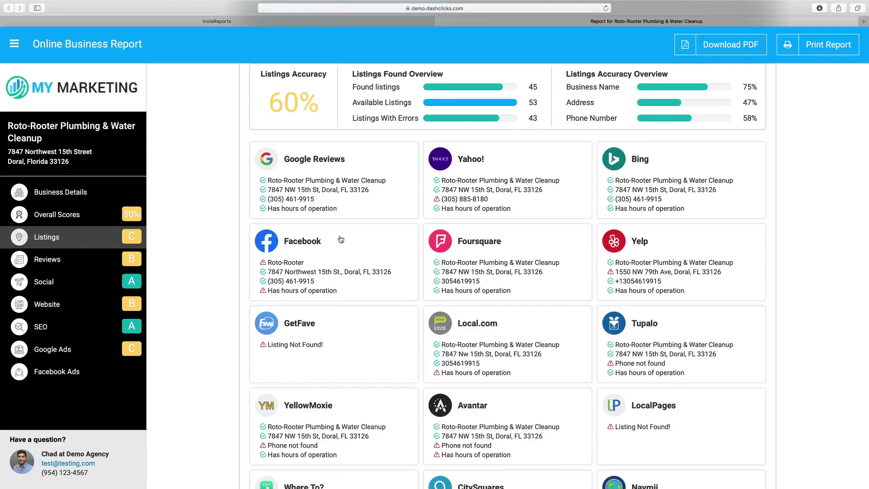
Compare Yahoo!'s mismatched phone number with the business's own phone number
left_click(480, 200)
left_click_drag(380, 143, 308, 140)
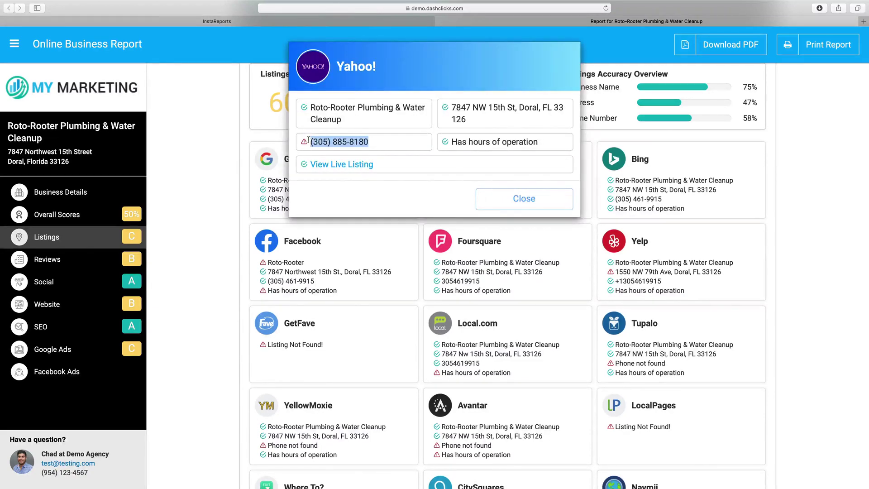
left_click(506, 205)
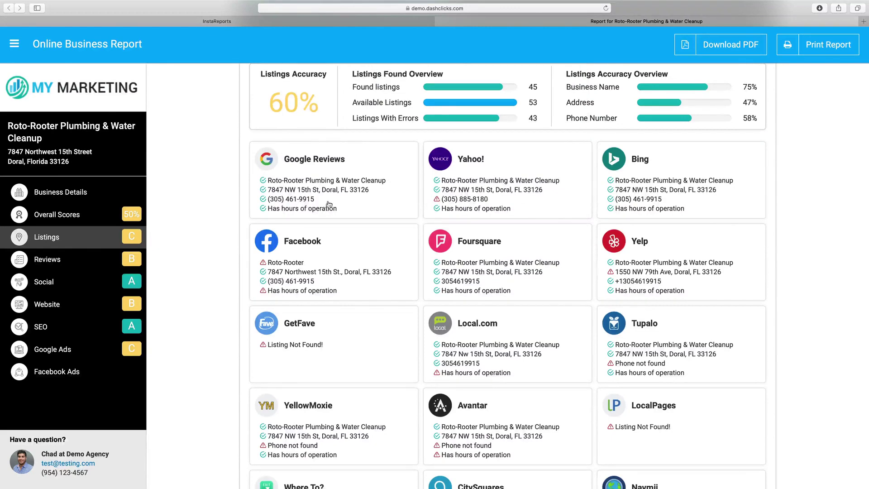
scroll(330, 203, "up", 3)
scroll(337, 213, "up", 1)
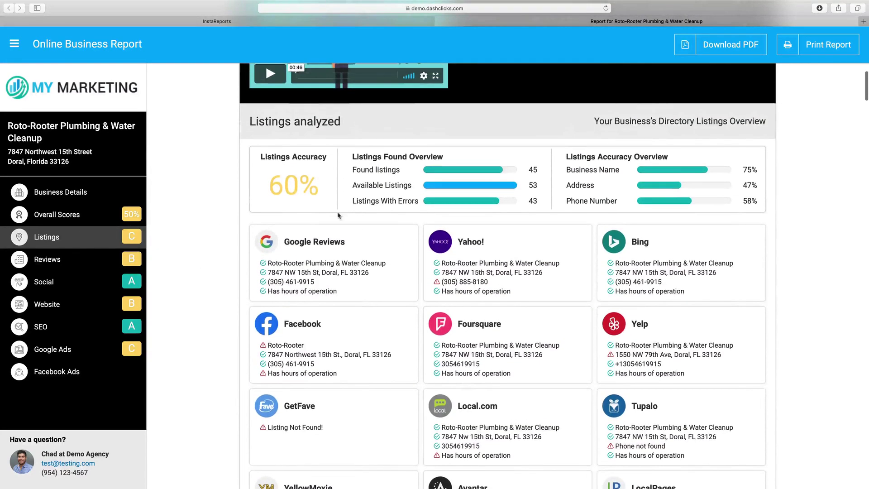
scroll(337, 213, "up", 10)
left_click_drag(384, 318, 365, 318)
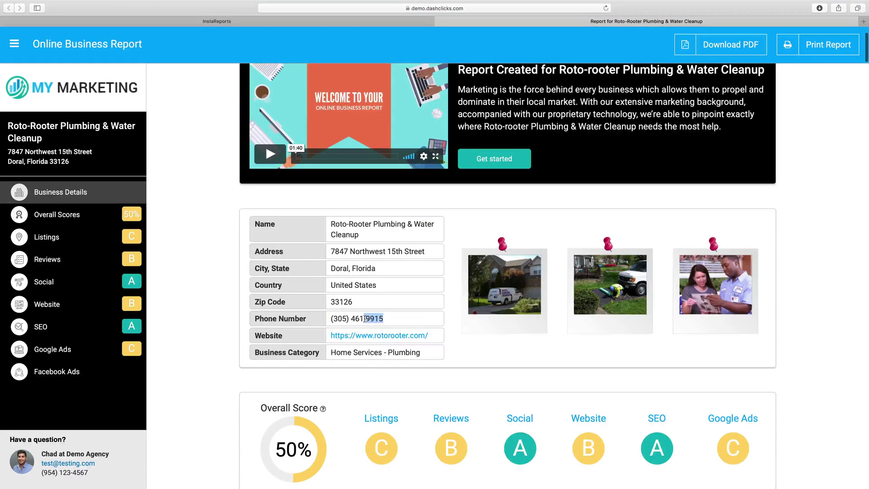
Scroll down and check the CitySquares listing details
scroll(398, 317, "down", 15)
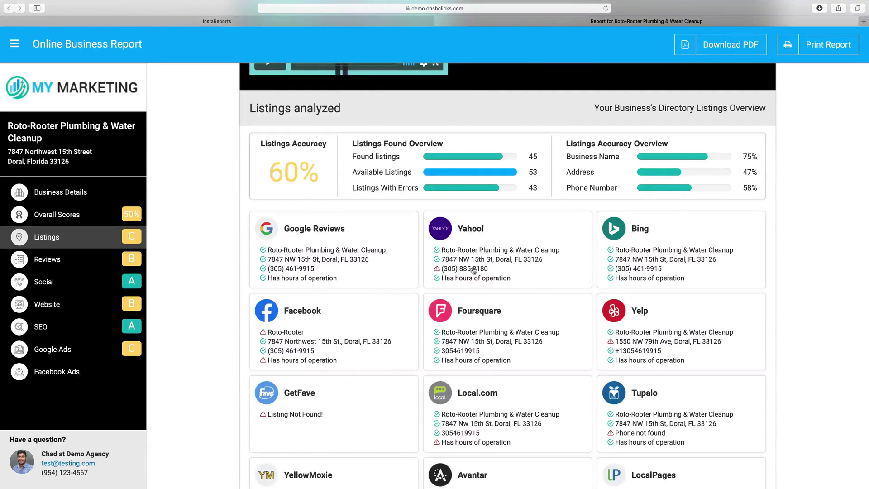
scroll(474, 270, "down", 3)
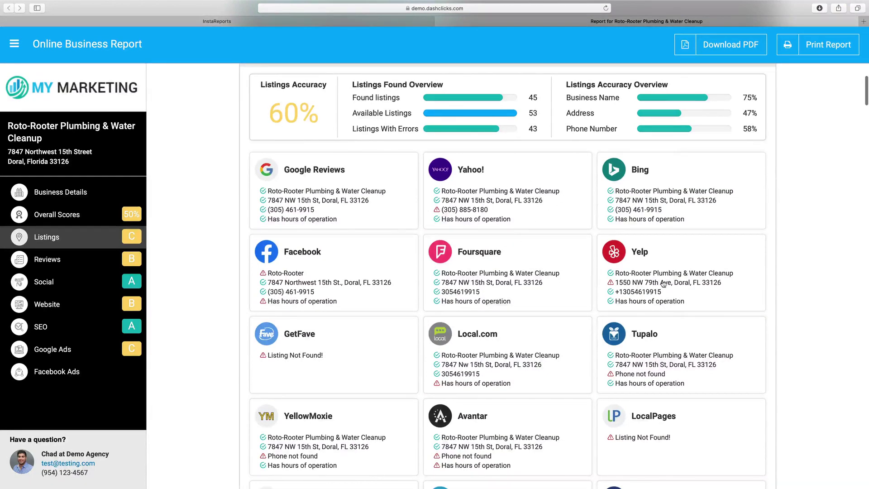
scroll(659, 281, "down", 3)
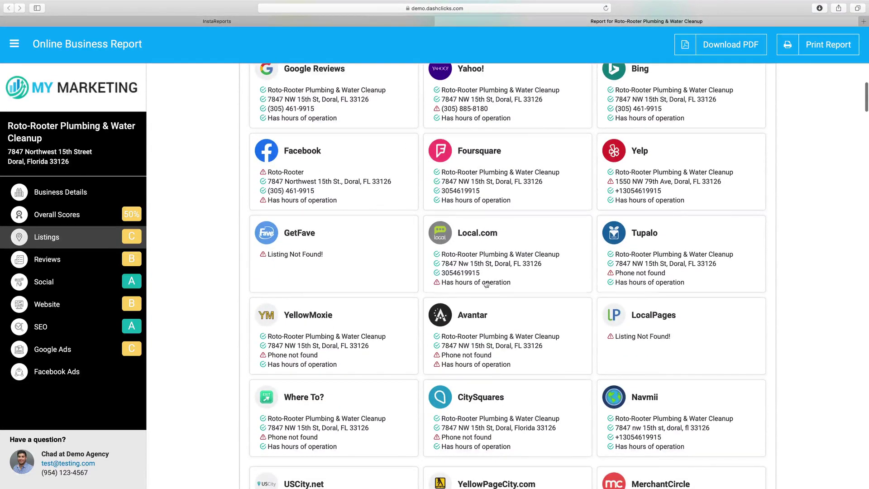
scroll(445, 283, "down", 2)
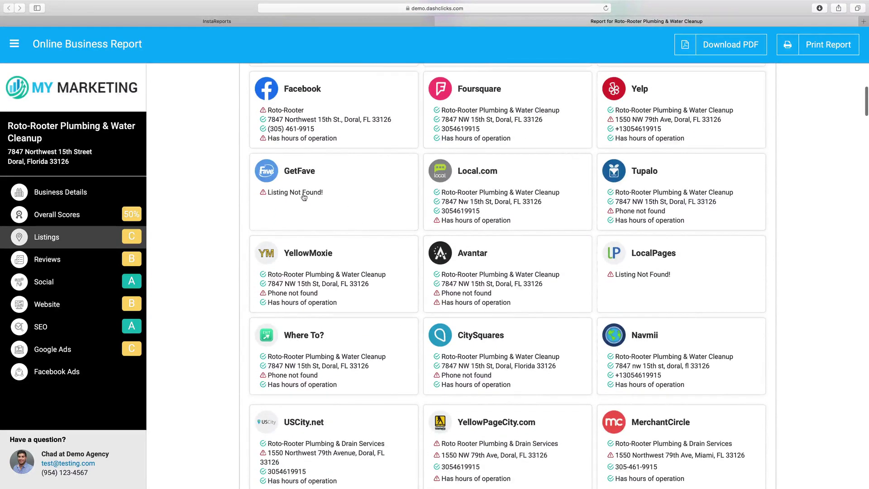
scroll(303, 197, "down", 2)
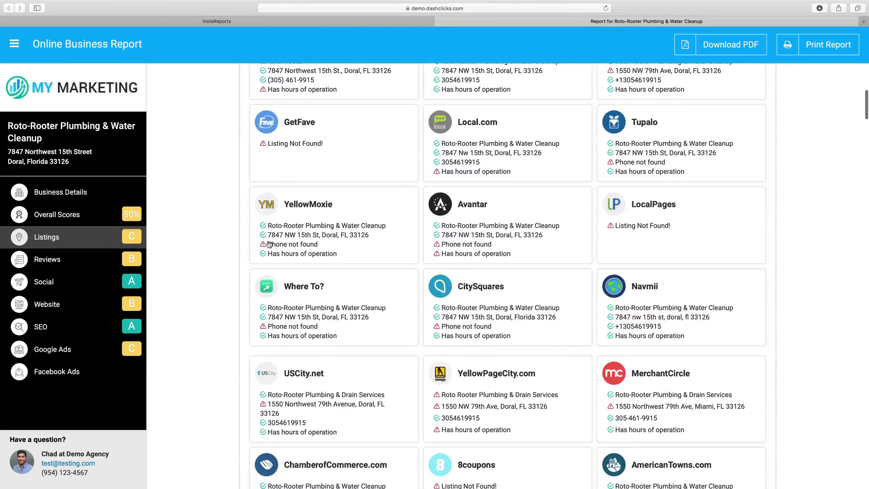
scroll(275, 247, "down", 3)
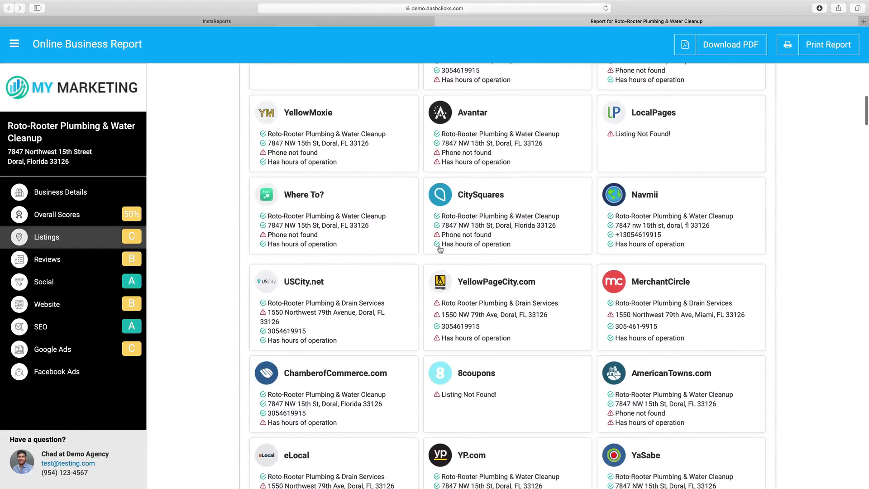
left_click(439, 250)
left_click(510, 207)
Open the Yelp listing details and point out its flagged address
scroll(523, 235, "up", 2)
scroll(523, 235, "up", 5)
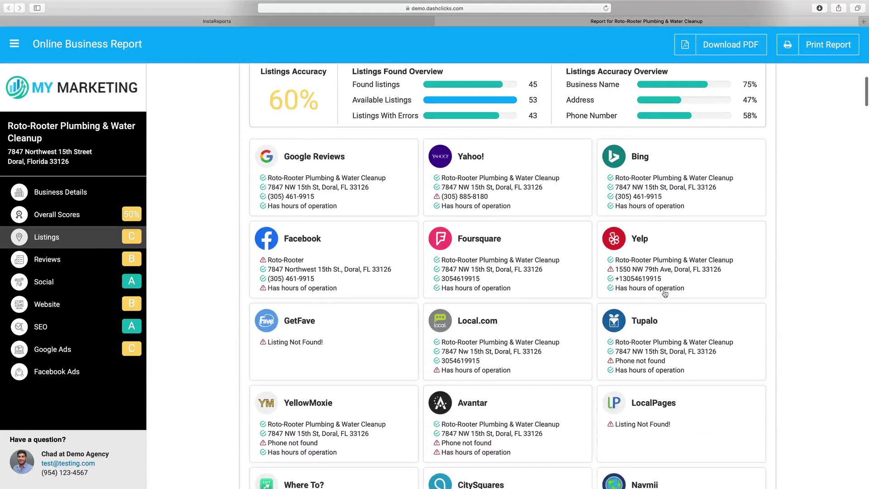
left_click(661, 267)
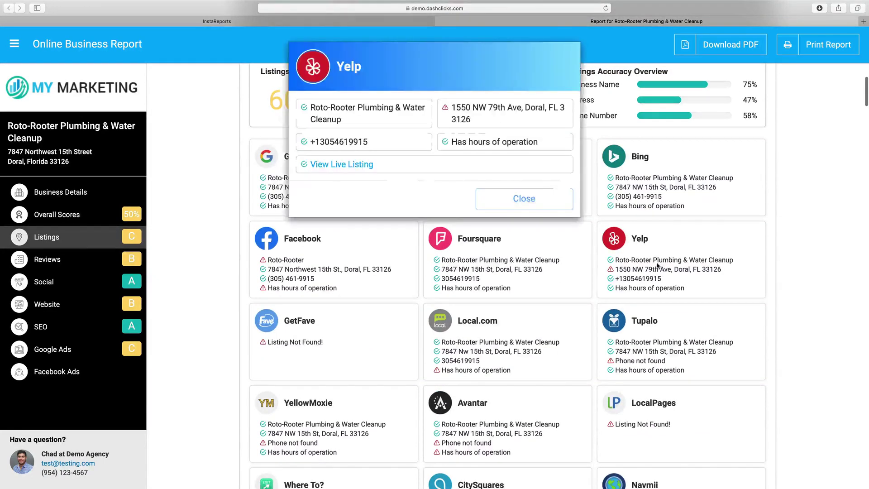
triple_click(457, 113)
Compare the live Yelp listing's phone, city and ZIP against the report's Yelp entry
left_click(355, 165)
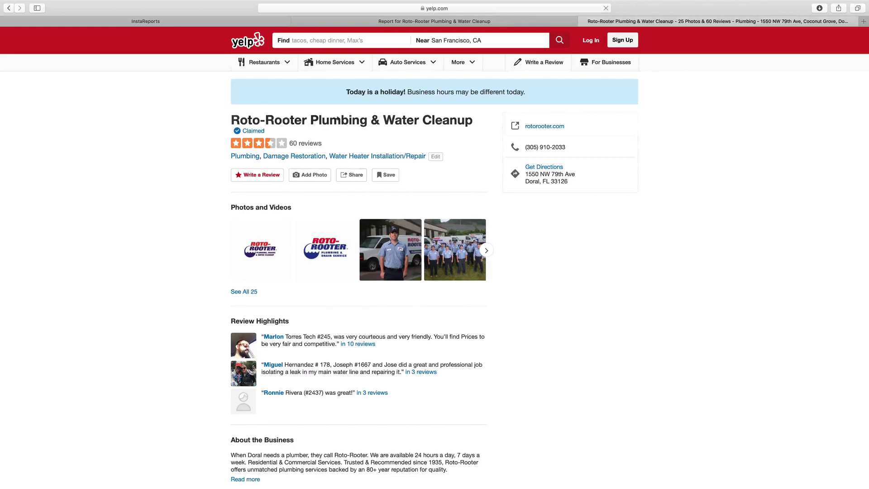
scroll(318, 215, "down", 4)
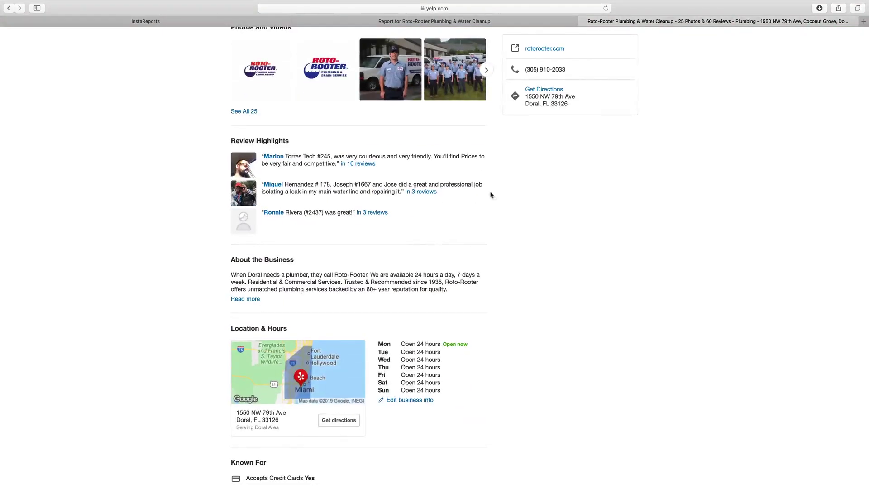
scroll(460, 227, "down", 10)
scroll(467, 229, "up", 14)
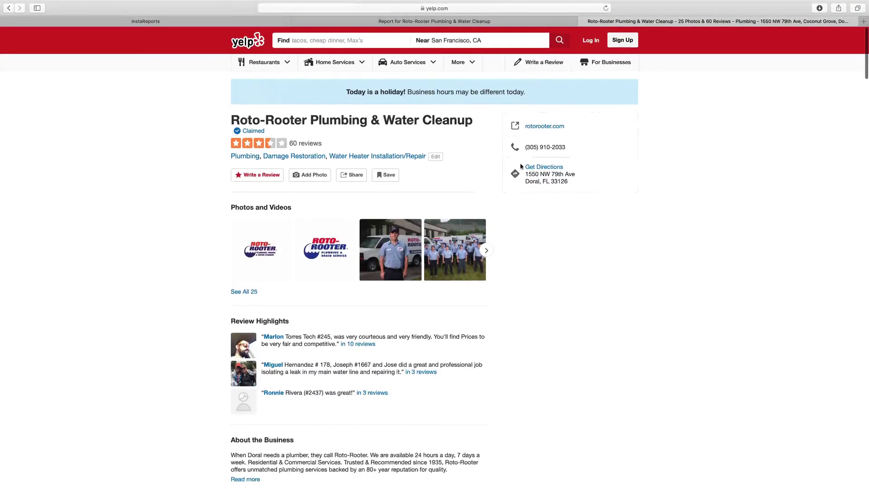
left_click_drag(566, 147, 553, 147)
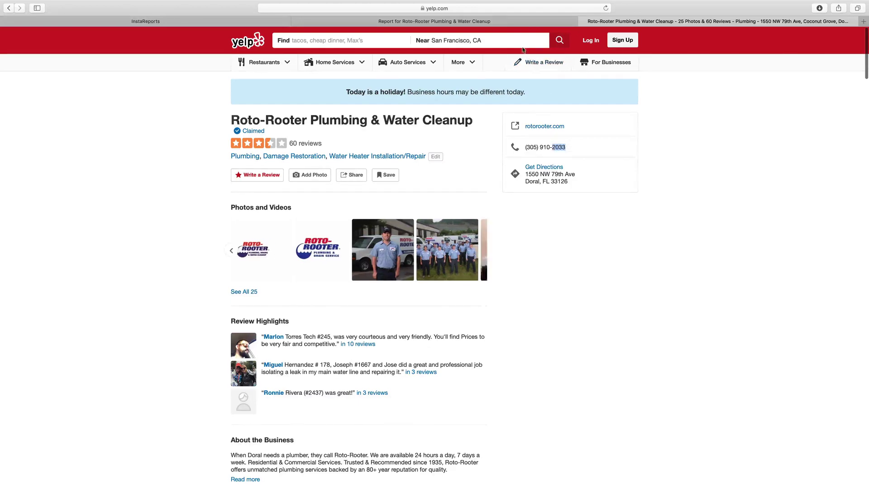
left_click(506, 20)
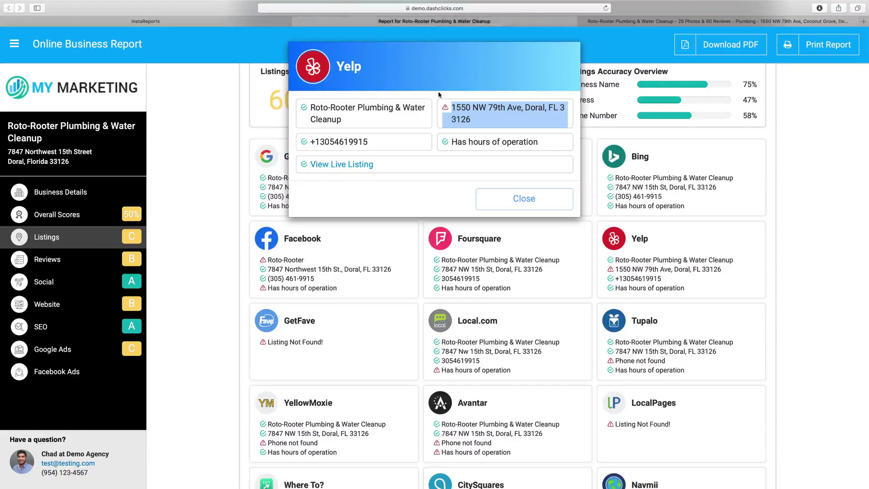
left_click_drag(383, 142, 480, 113)
left_click(606, 23)
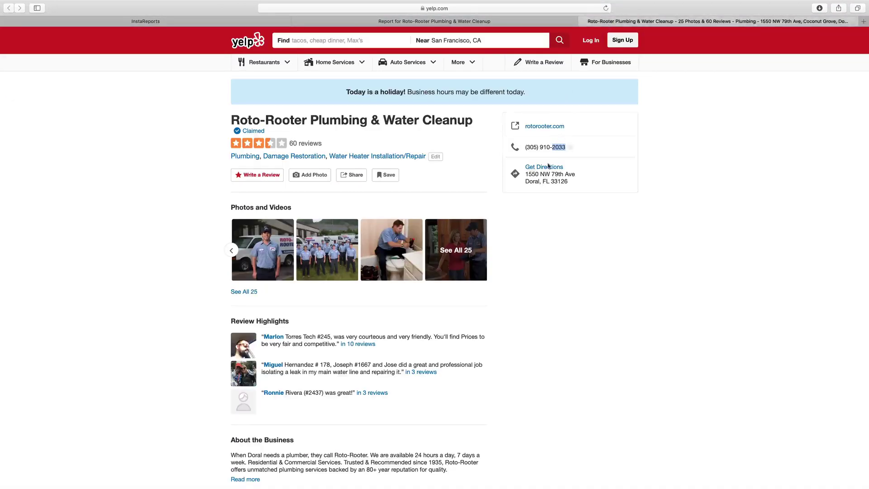
left_click_drag(574, 184, 528, 182)
Return to the report and close the Yelp listing details
left_click(493, 25)
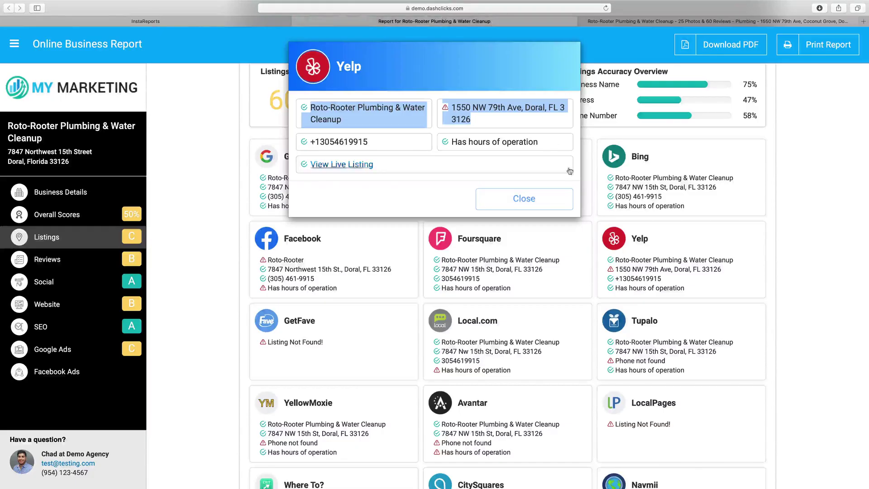
left_click(513, 199)
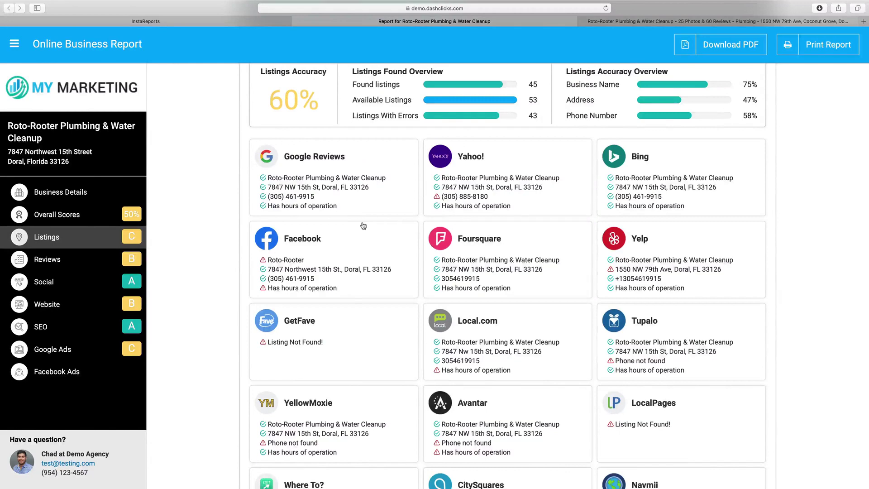
scroll(362, 228, "down", 1)
Check the Facebook listing, then point out the directory listings offer message
left_click(352, 232)
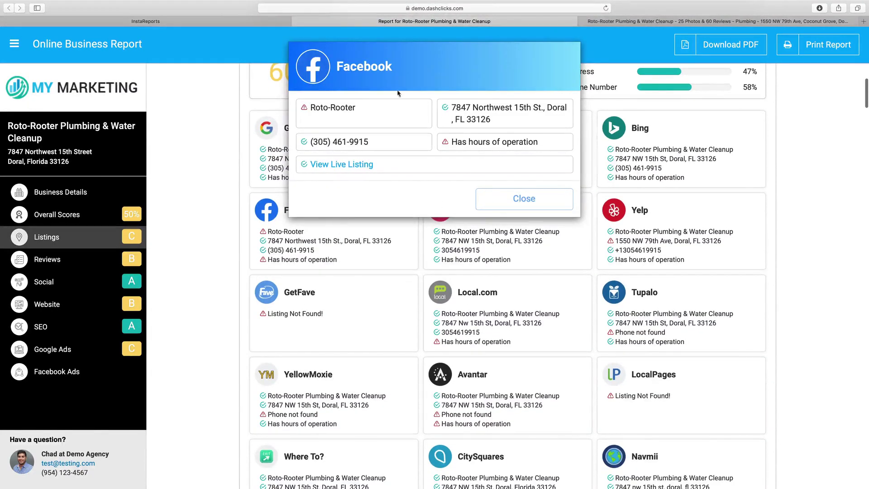
left_click(497, 197)
scroll(493, 213, "down", 10)
scroll(490, 222, "down", 20)
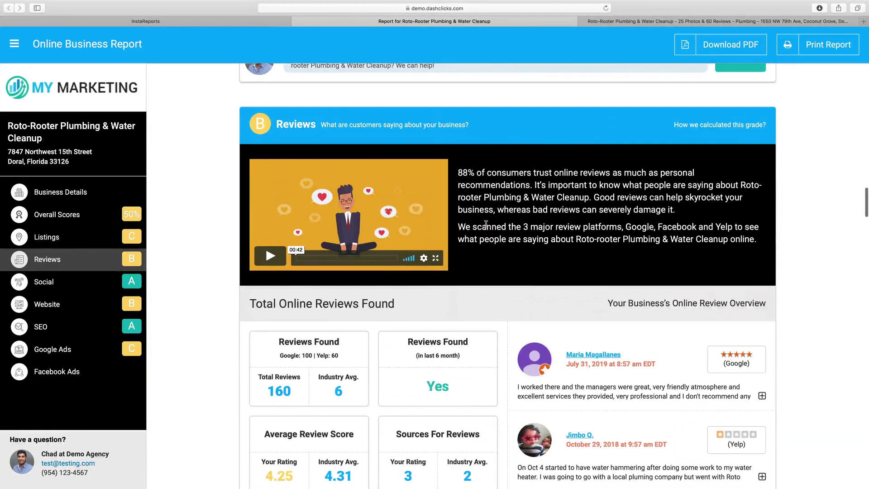
scroll(363, 132, "up", 5)
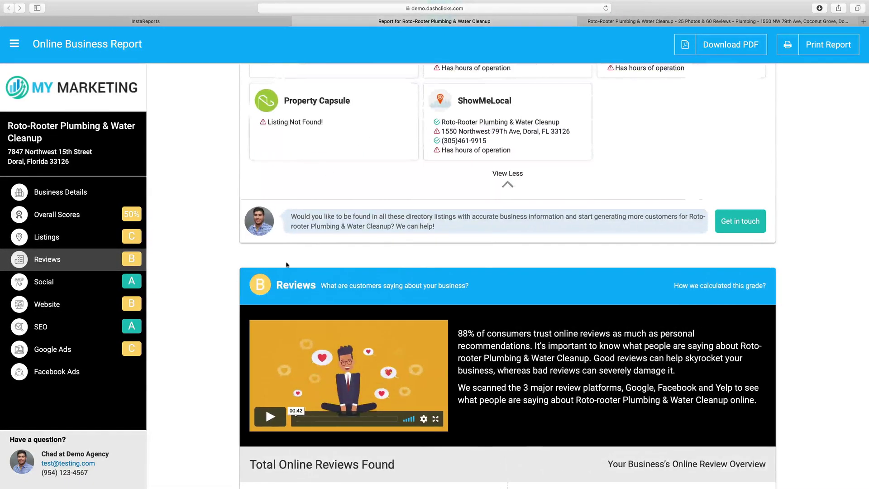
left_click_drag(293, 217, 467, 233)
left_click(473, 236)
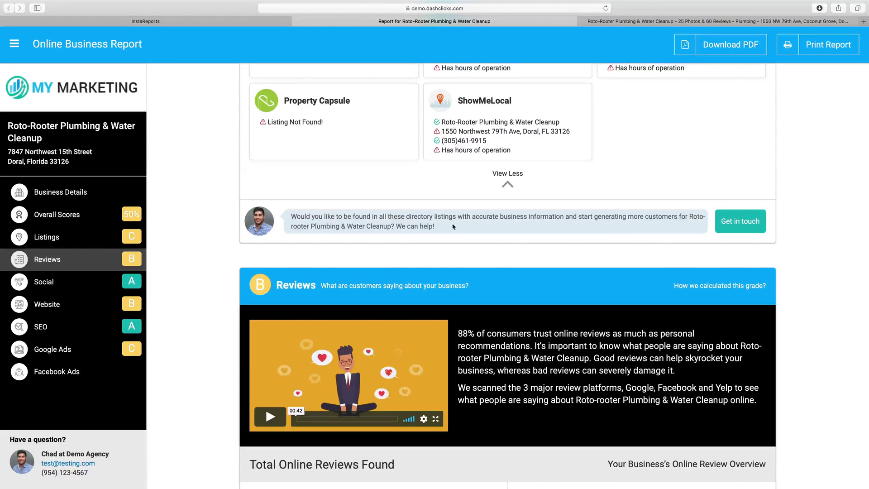
left_click(731, 218)
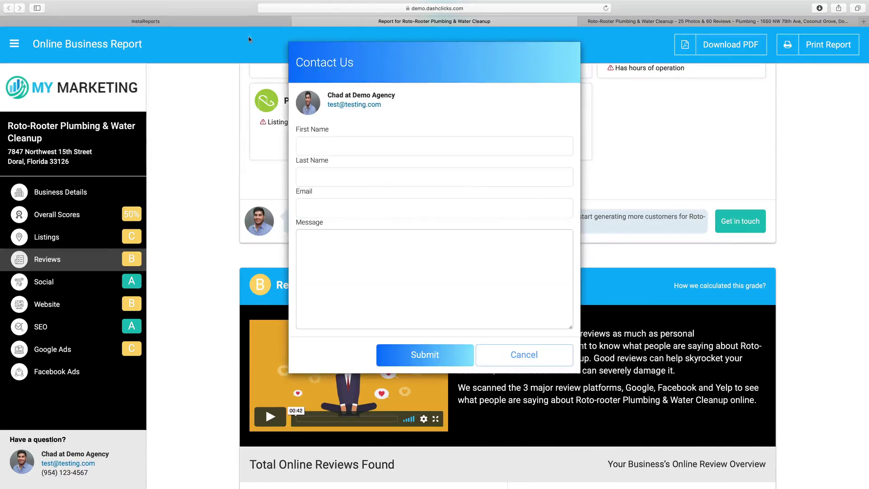
left_click(513, 364)
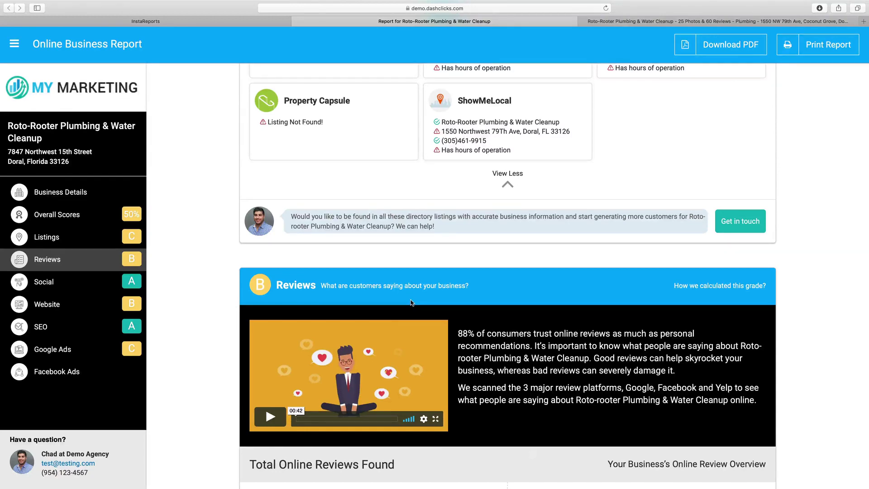
Scroll through the Reviews section, selecting several of its summary lines
scroll(413, 302, "down", 3)
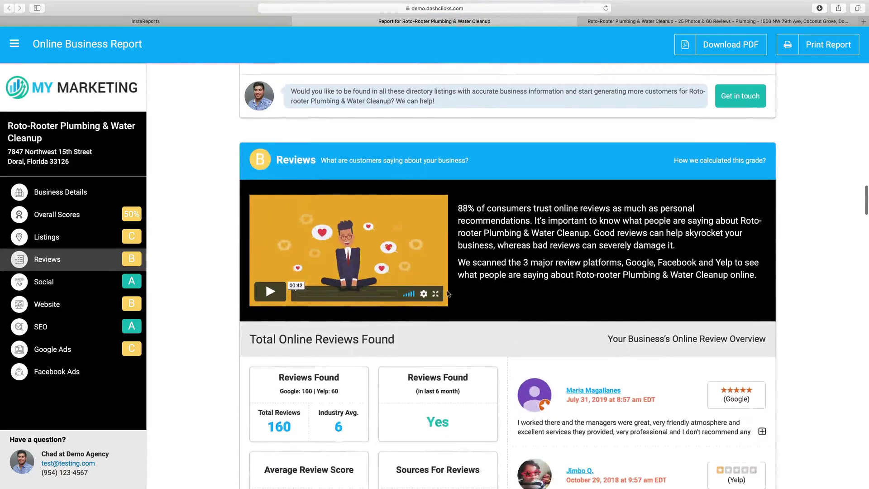
scroll(448, 294, "down", 3)
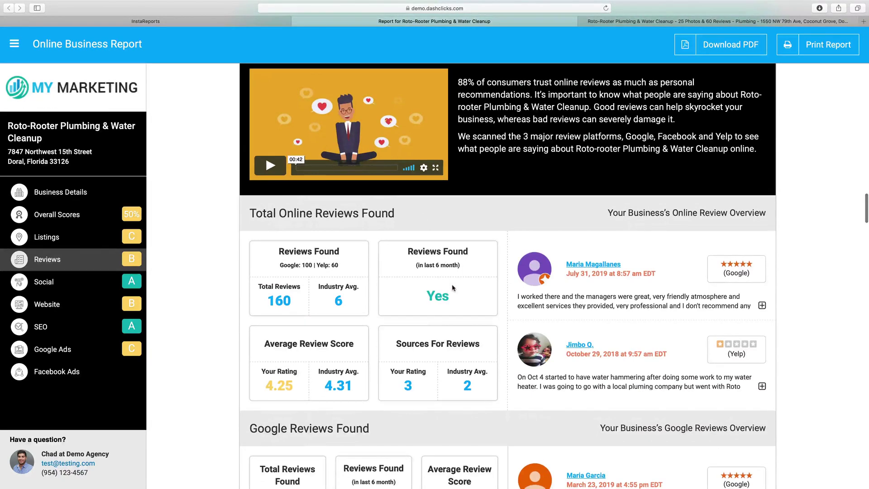
scroll(448, 317, "down", 5)
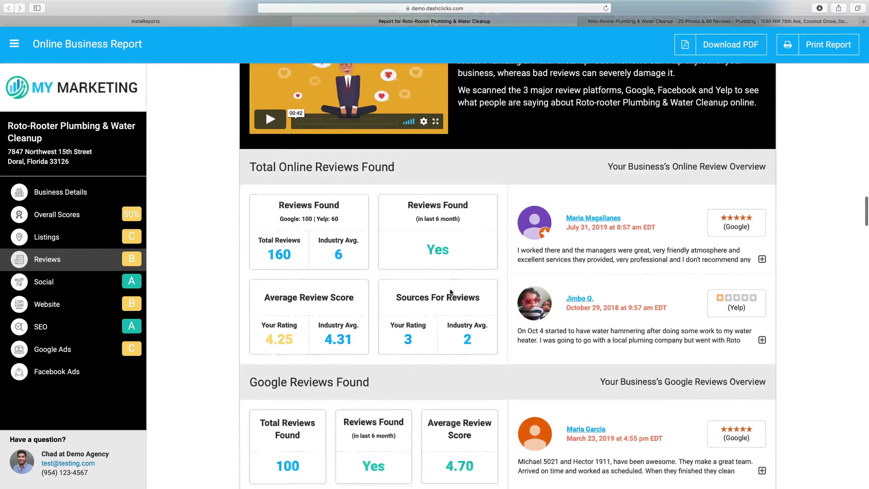
left_click_drag(370, 230, 248, 230)
scroll(270, 319, "down", 1)
scroll(270, 318, "down", 1)
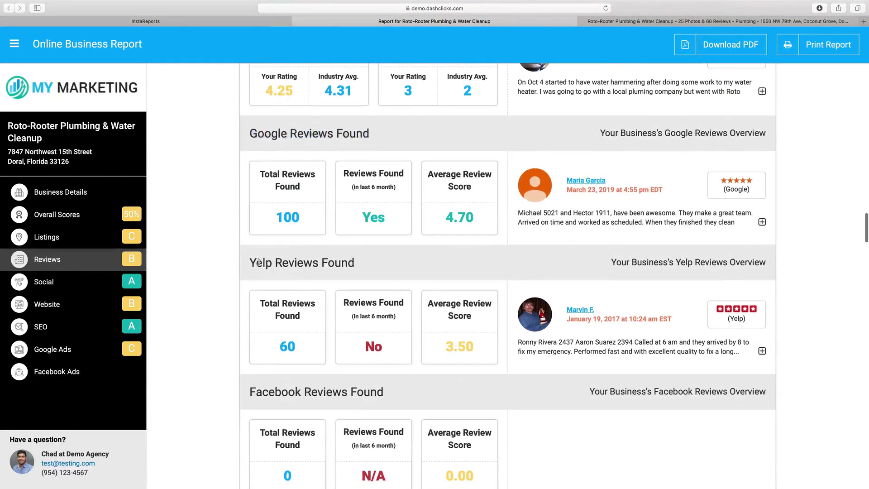
left_click_drag(250, 262, 355, 262)
left_click_drag(251, 390, 354, 385)
scroll(355, 385, "up", 4)
scroll(355, 385, "up", 1)
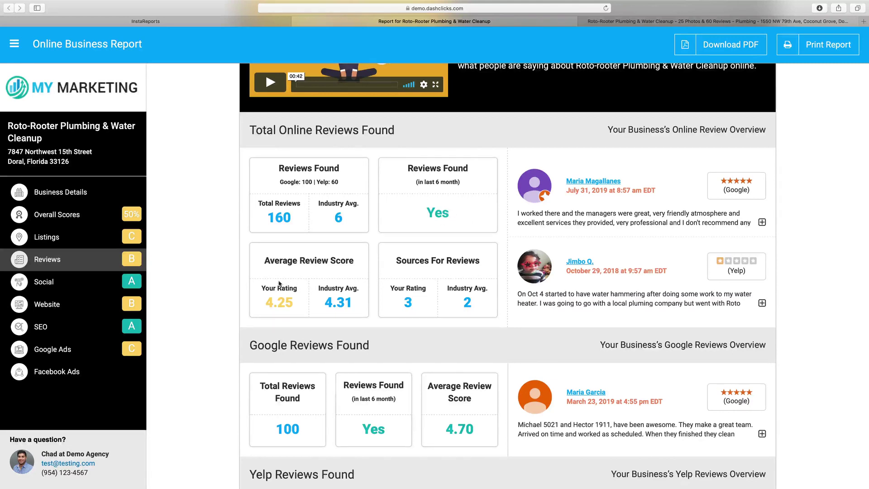
Point out the 4.25 rating against the 4.31 industry average
left_click_drag(264, 302, 308, 305)
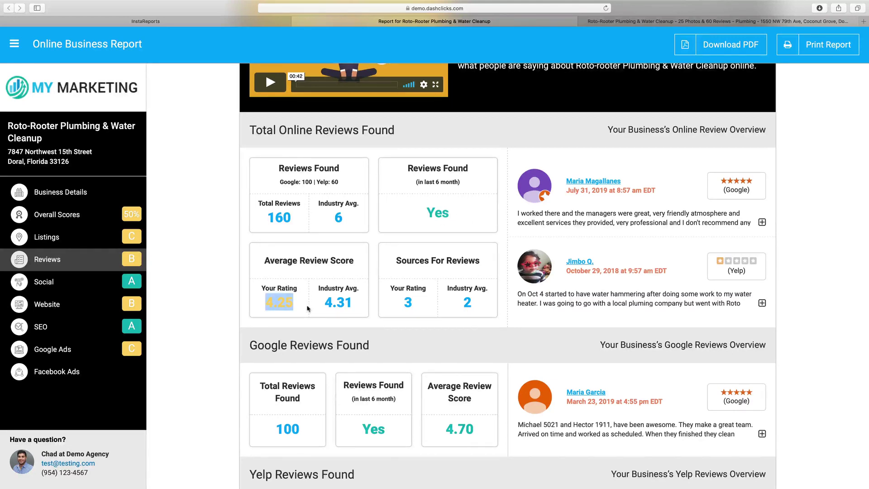
left_click(302, 310)
left_click_drag(357, 305, 262, 302)
left_click_drag(368, 305, 315, 300)
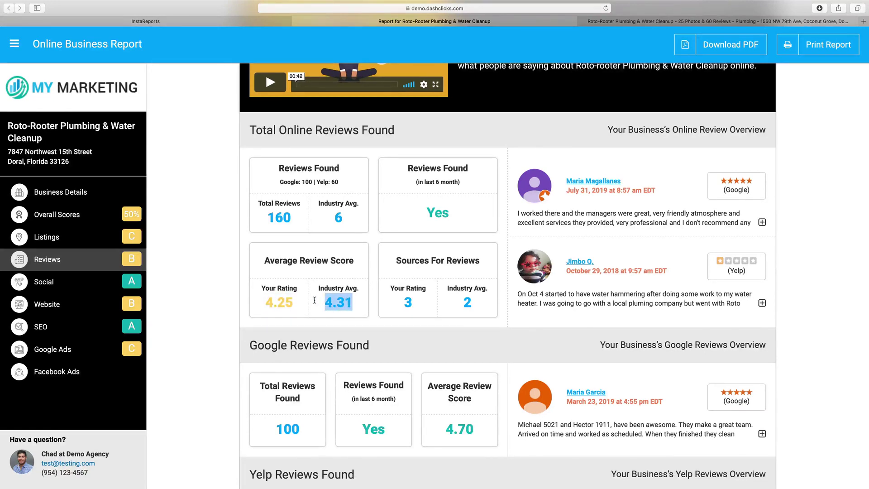
left_click(340, 297)
left_click_drag(350, 297, 322, 301)
Point out 3 review sources versus the industry average of 2
left_click_drag(412, 294, 395, 305)
left_click(417, 302)
left_click_drag(477, 306, 446, 299)
left_click(455, 297)
Scroll down and point out the one-star Yelp review text
scroll(546, 169, "down", 1)
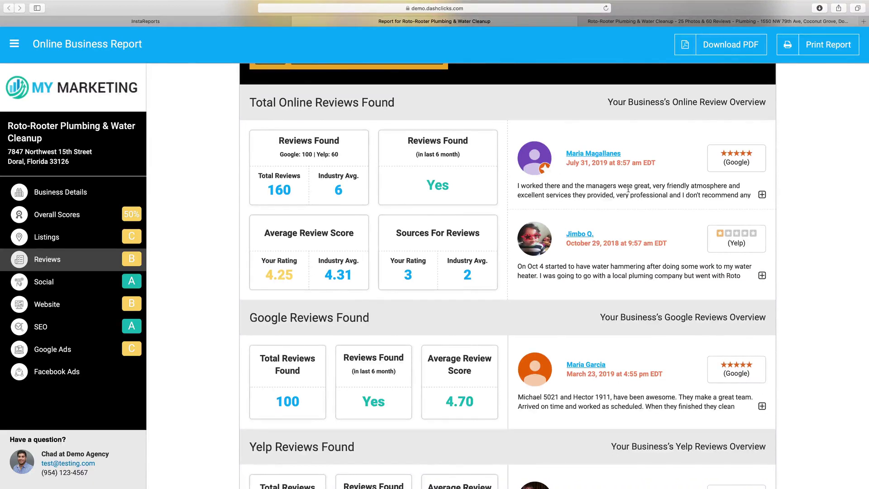
left_click_drag(520, 266, 734, 275)
left_click(734, 274)
Expand the one-star Yelp review, read it, and follow the reviewer-name link
left_click(762, 275)
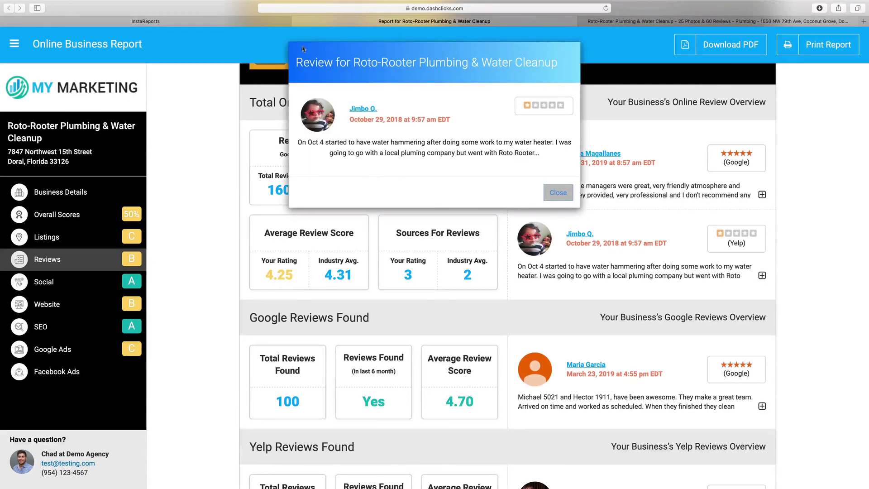
left_click_drag(302, 142, 509, 167)
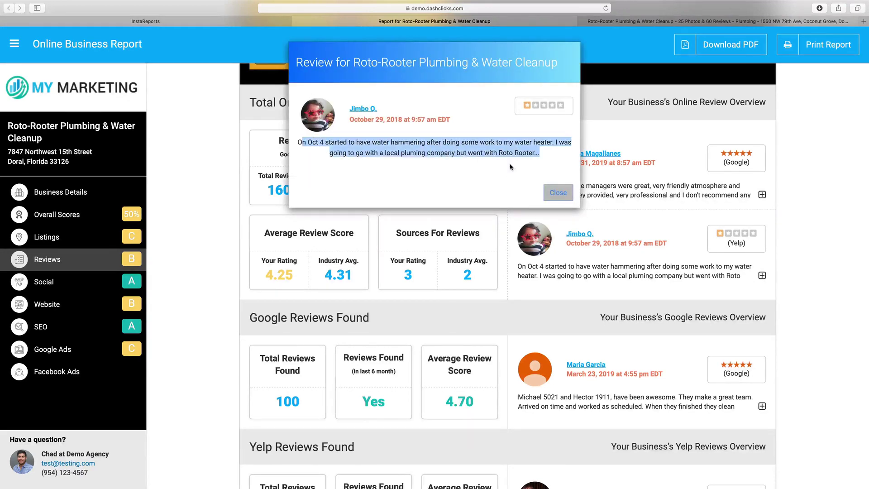
left_click(510, 167)
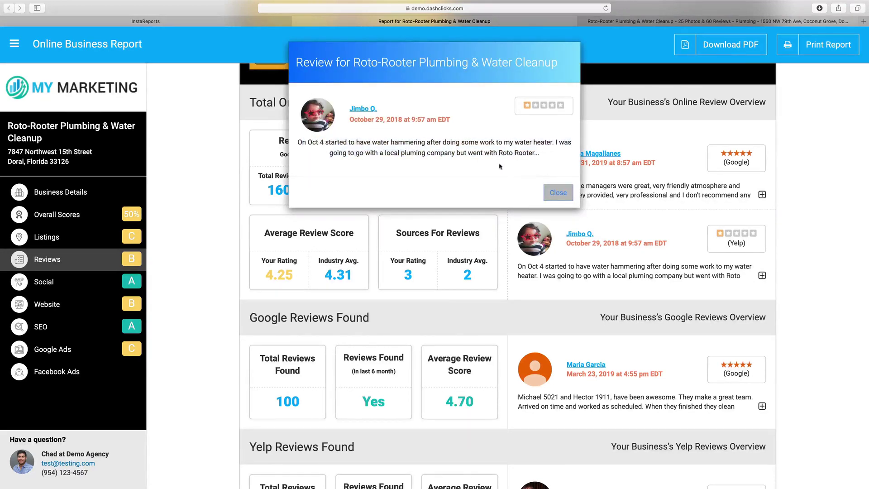
left_click(367, 110)
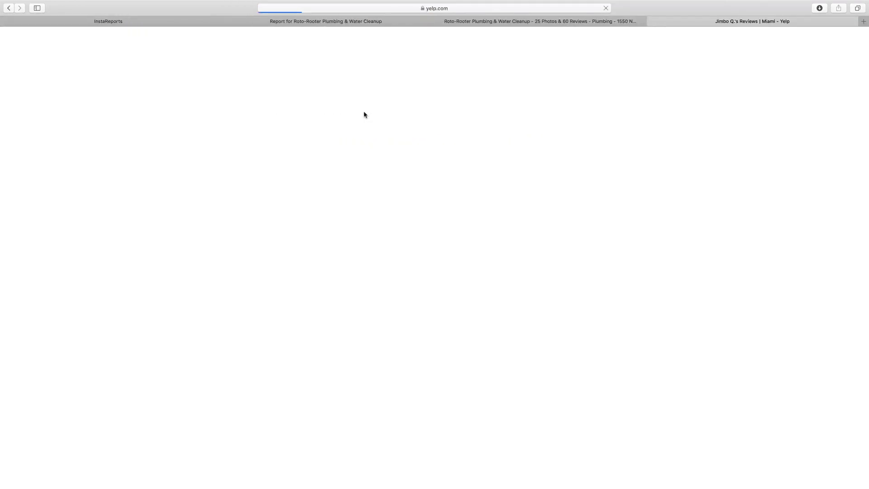
Find and select the reviewer's Roto-Rooter review on their Yelp profile, then return to the report
scroll(548, 239, "down", 6)
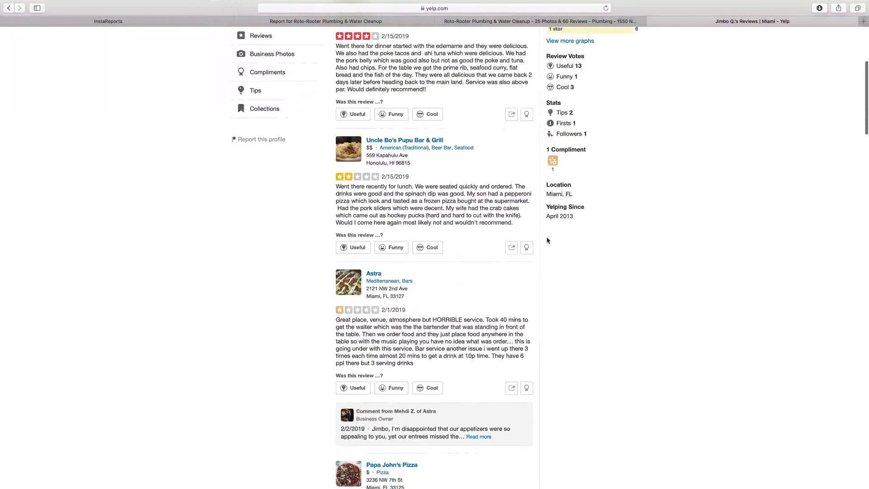
scroll(357, 307, "down", 9)
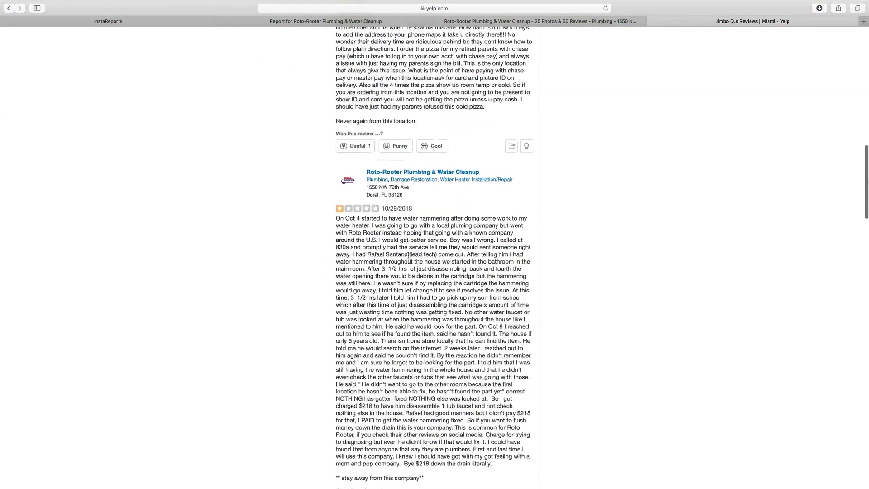
scroll(504, 123, "up", 11)
scroll(503, 122, "up", 4)
scroll(498, 163, "down", 14)
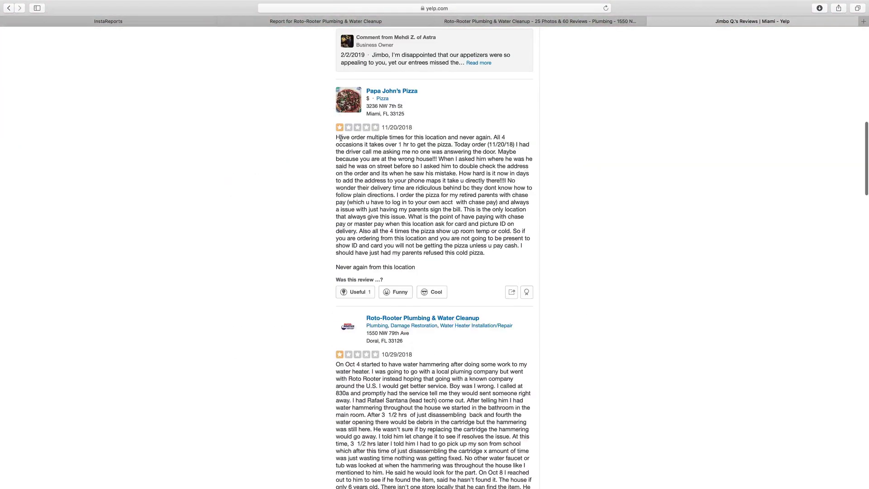
scroll(341, 139, "down", 4)
left_click_drag(345, 221, 427, 315)
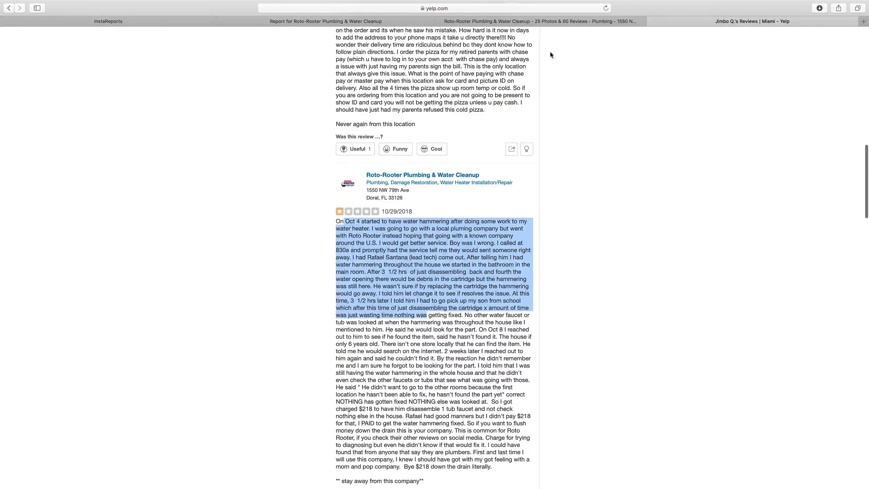
left_click(546, 21)
Return to the report and close the full-review window
left_click(316, 21)
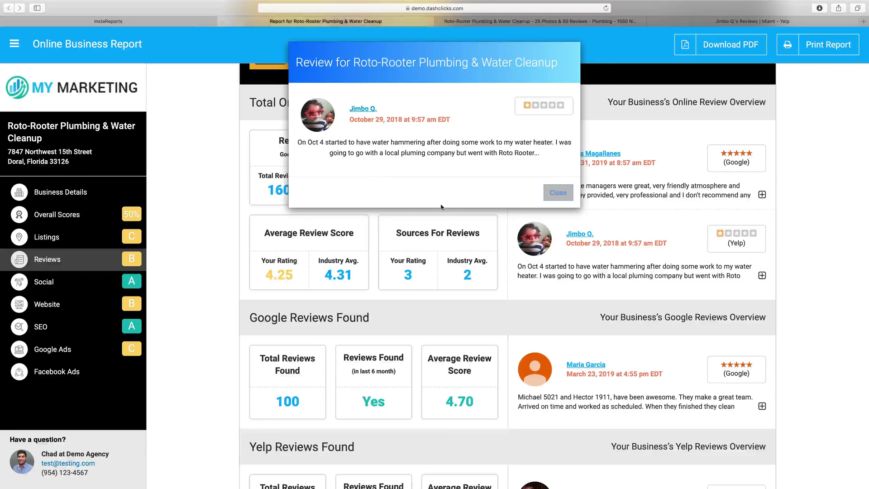
left_click(554, 193)
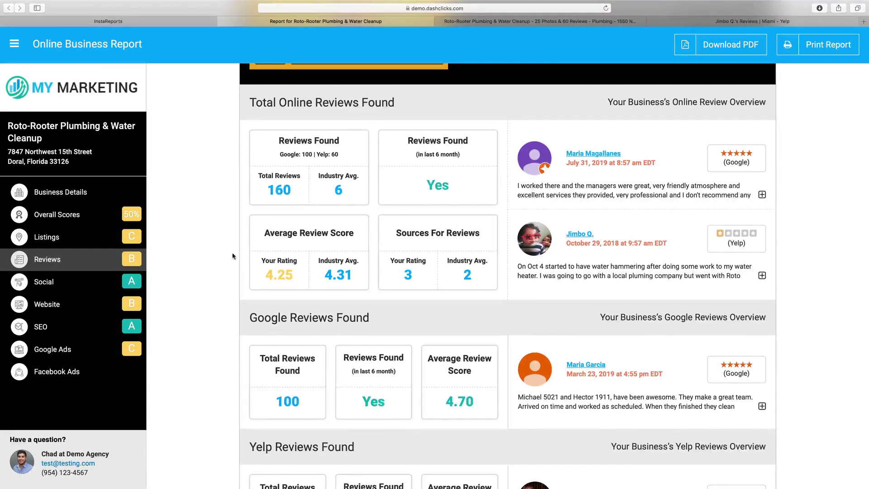
scroll(232, 256, "down", 5)
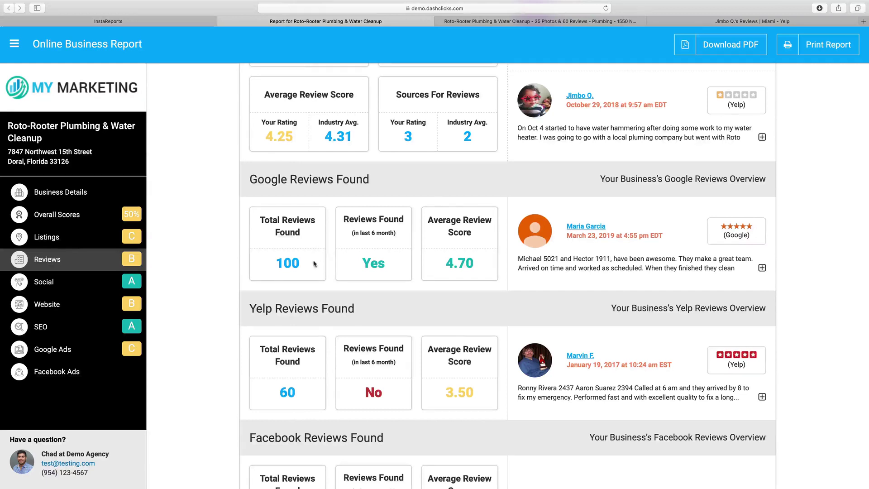
Highlight Google's 100 total reviews, recent reviews 'Yes' and 4.70 average, then reach Facebook reviews
left_click_drag(303, 263, 272, 262)
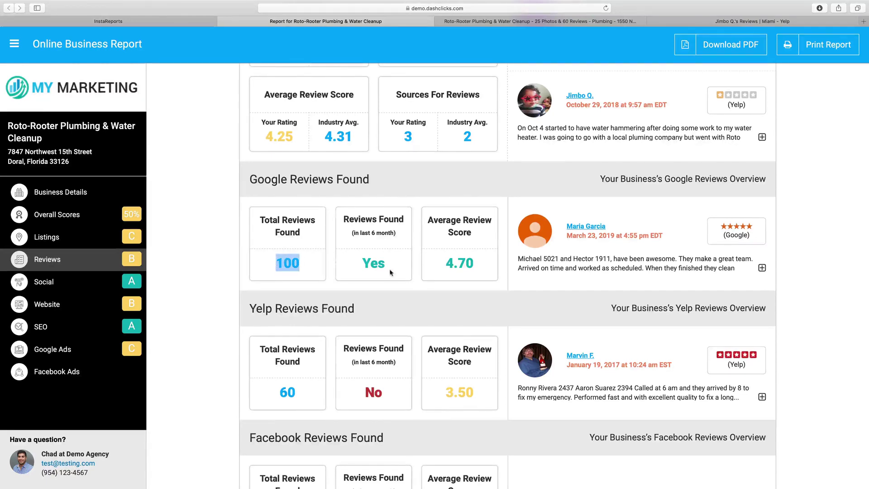
left_click_drag(390, 268, 358, 266)
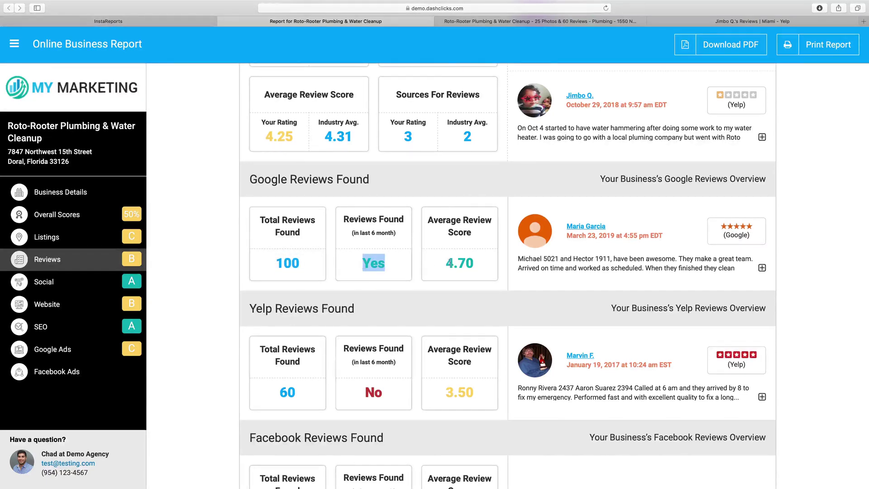
left_click_drag(479, 265, 449, 263)
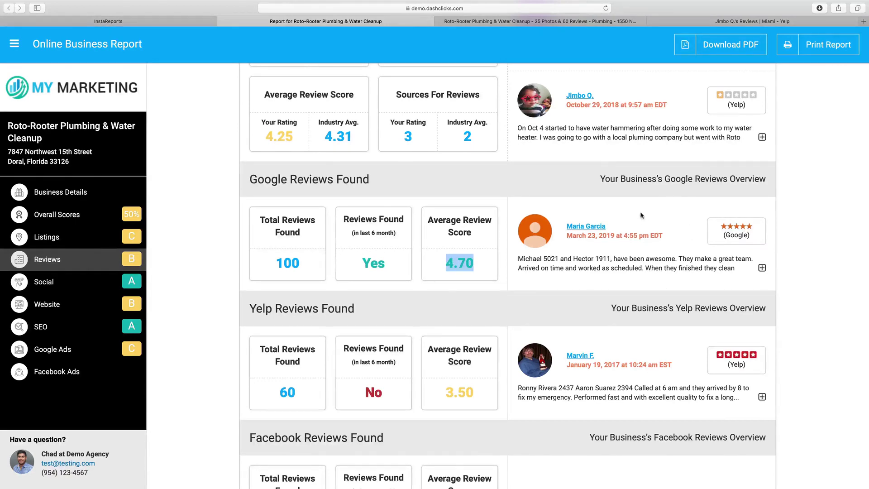
scroll(641, 217, "down", 3)
scroll(244, 172, "down", 4)
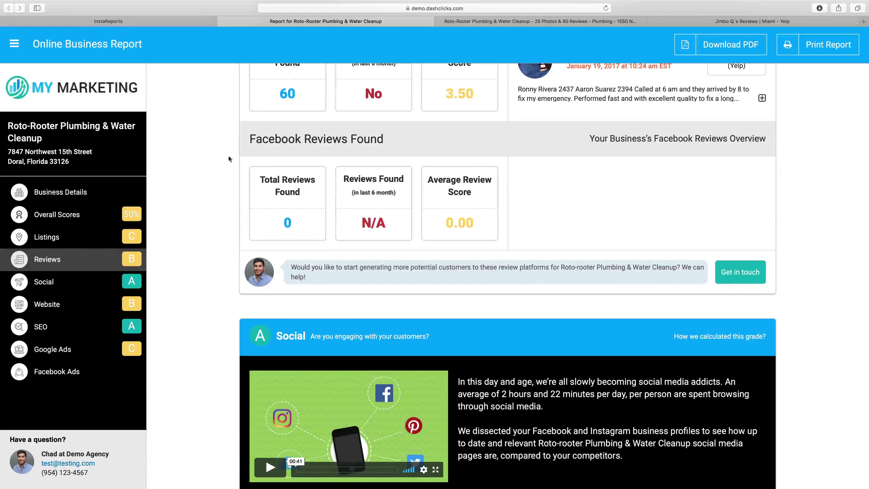
Highlight the Facebook figures: 35K likes, 23 posts/month, 349 likes and 139 shares per post
scroll(575, 212, "down", 5)
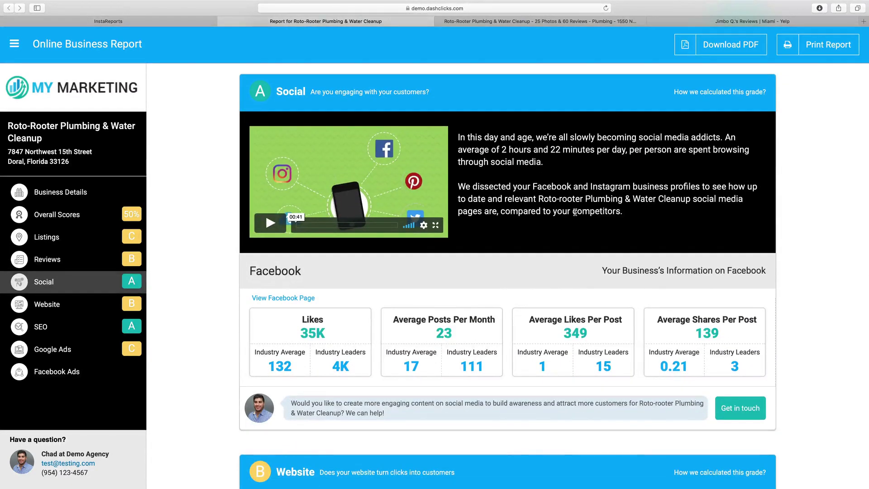
scroll(526, 281, "down", 1)
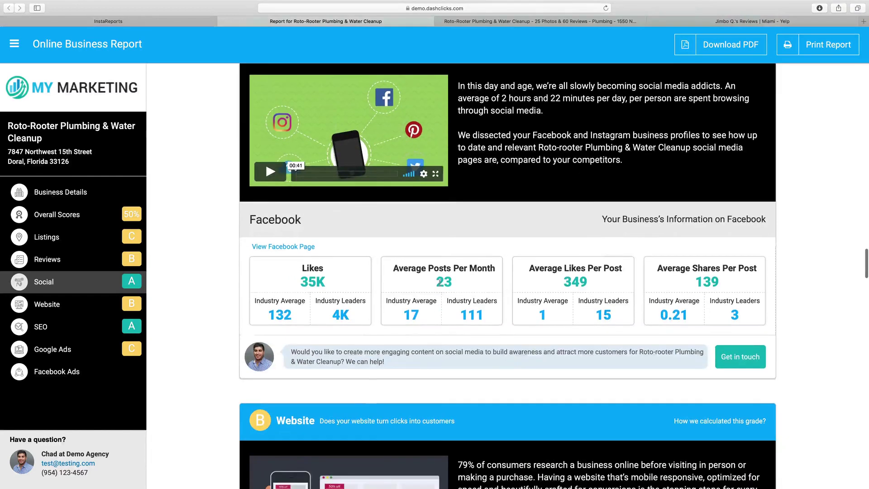
scroll(400, 271, "up", 1)
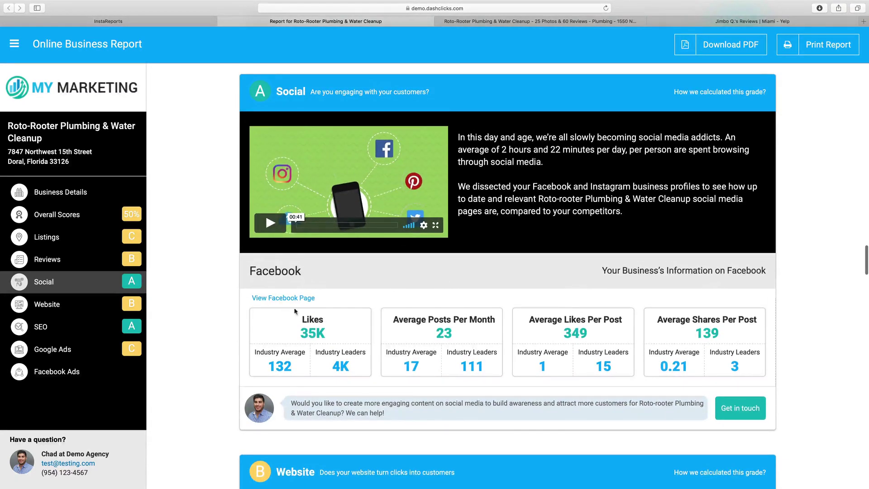
left_click_drag(329, 339, 300, 329)
left_click(297, 332)
left_click_drag(464, 337, 437, 337)
left_click_drag(589, 336, 556, 334)
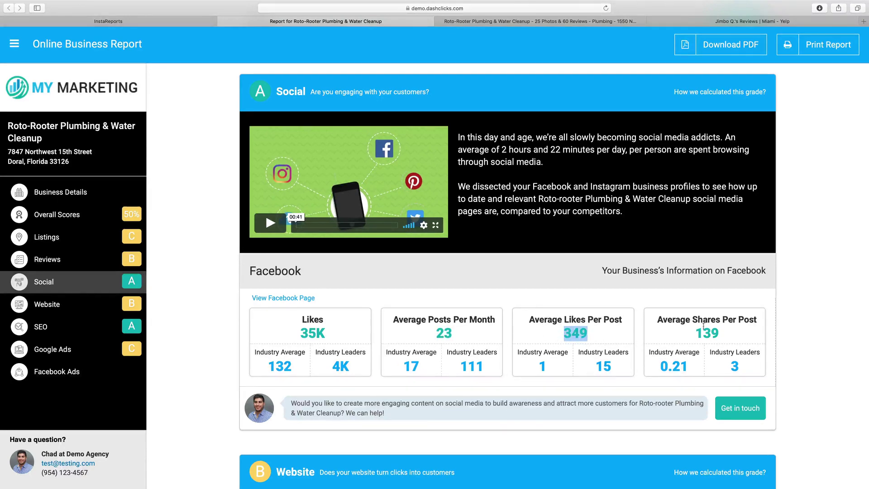
left_click_drag(724, 333, 695, 332)
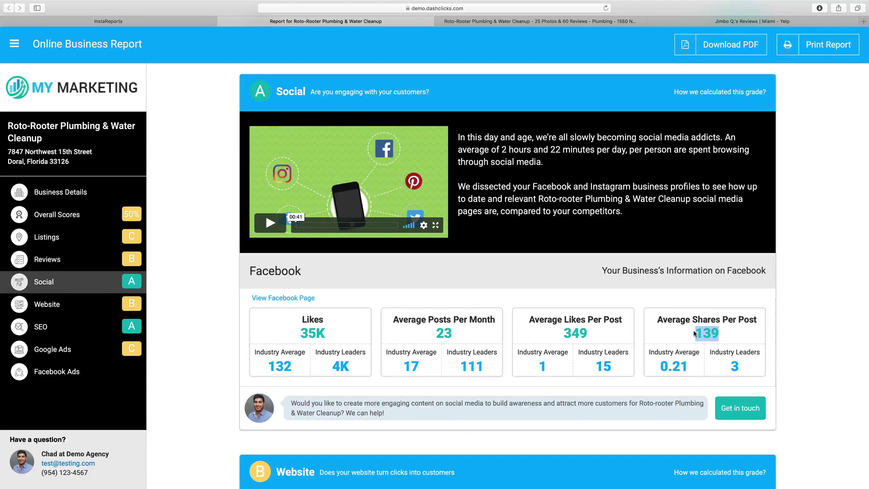
left_click(695, 333)
Re-highlight the 35K Likes count, then open the business's Facebook page in a new tab
left_click_drag(337, 336, 298, 334)
left_click(302, 353)
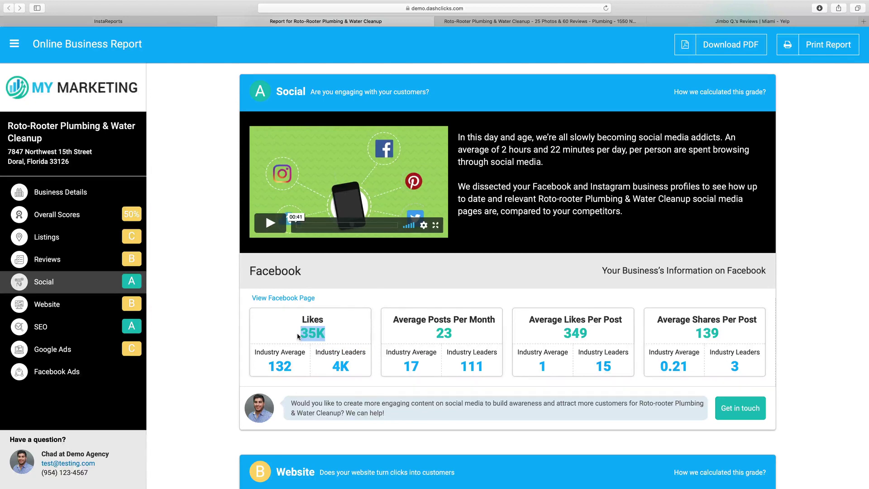
left_click(297, 334)
left_click_drag(327, 333, 293, 333)
left_click(281, 337)
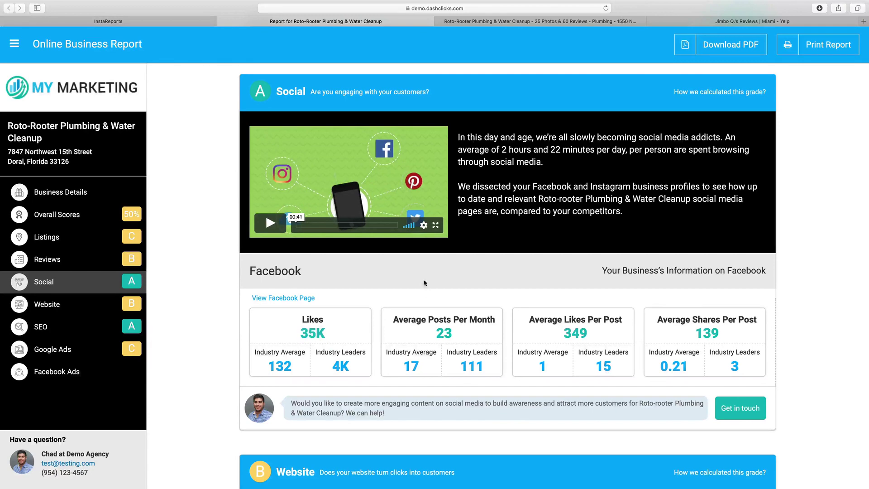
left_click(267, 298)
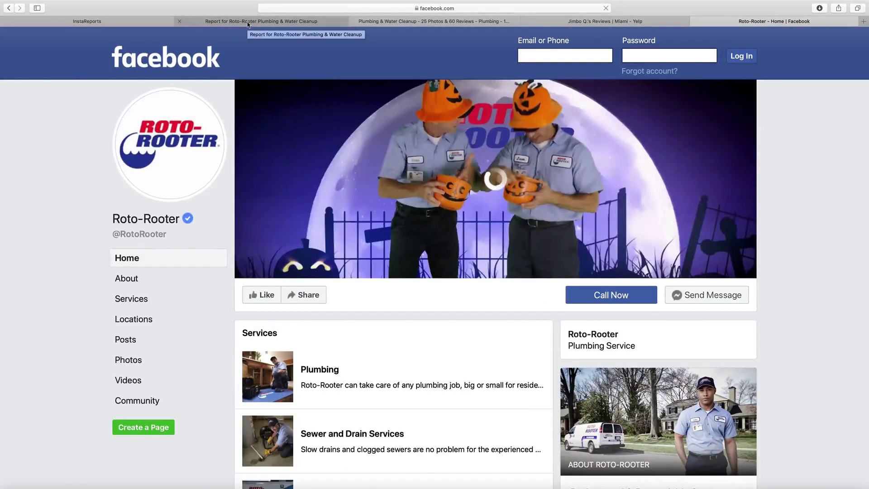
Back on the report tab, go to the Website section's mobile PageSpeed summary counts
left_click(248, 22)
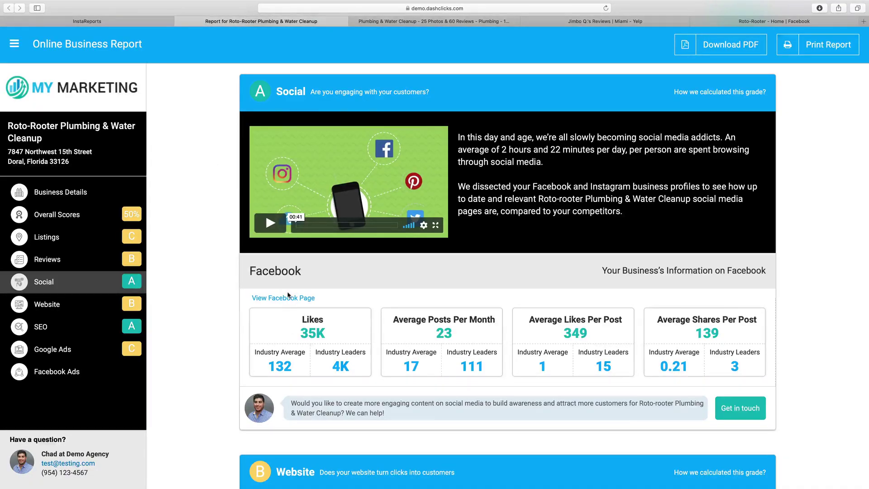
scroll(288, 295, "down", 2)
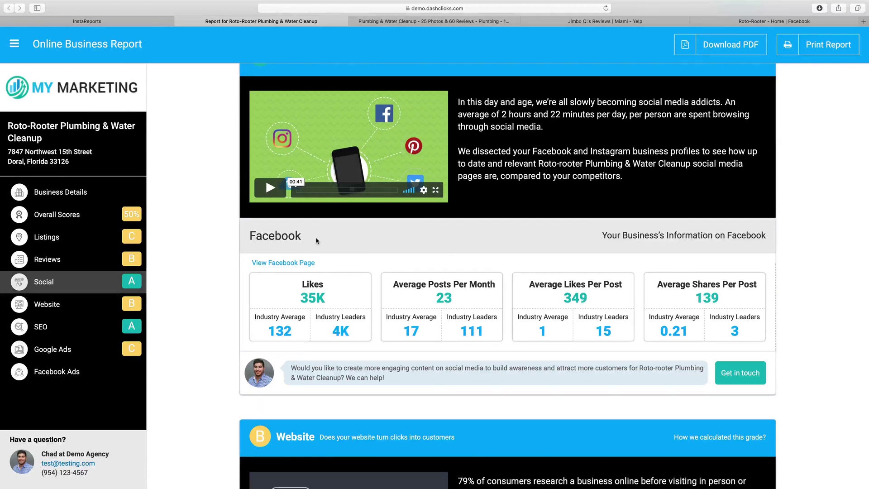
scroll(325, 310, "down", 7)
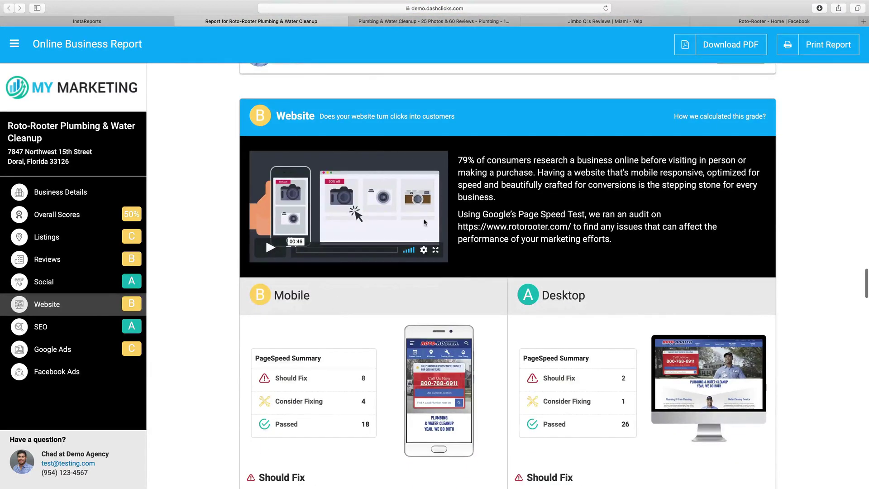
scroll(423, 222, "down", 1)
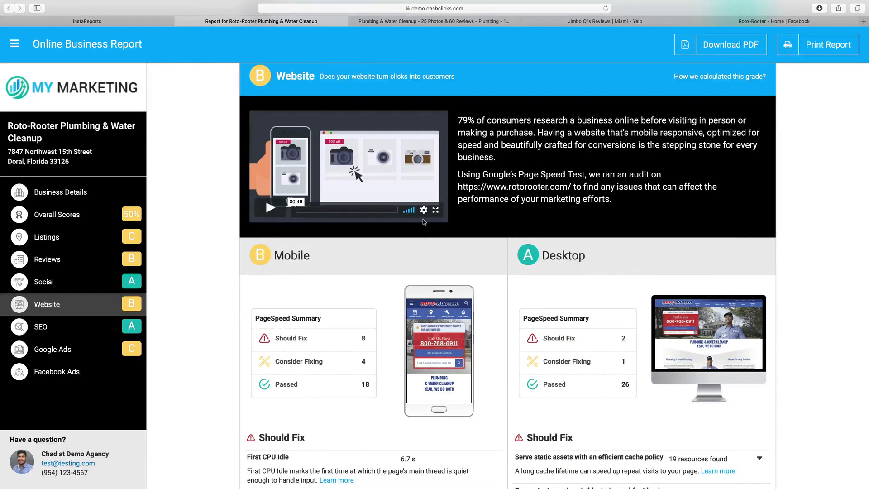
scroll(423, 221, "down", 1)
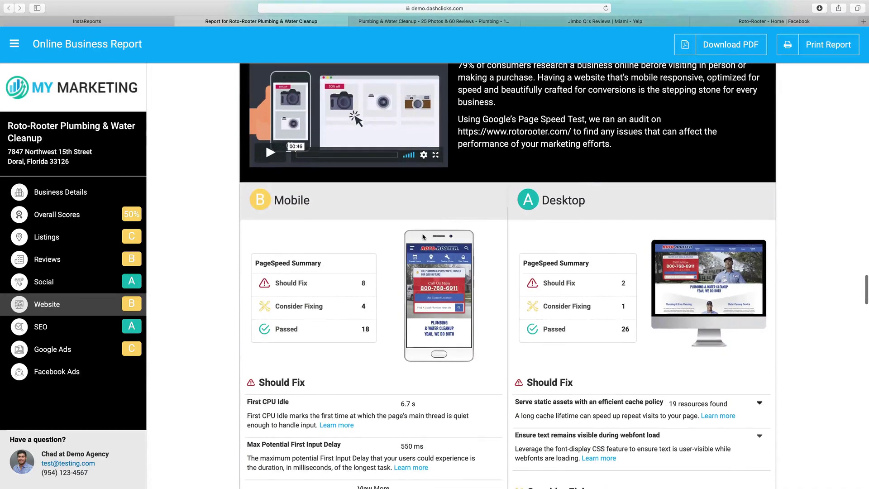
left_click_drag(368, 284, 356, 284)
left_click(358, 285)
Expand the full mobile Should Fix audit list
scroll(323, 304, "down", 1)
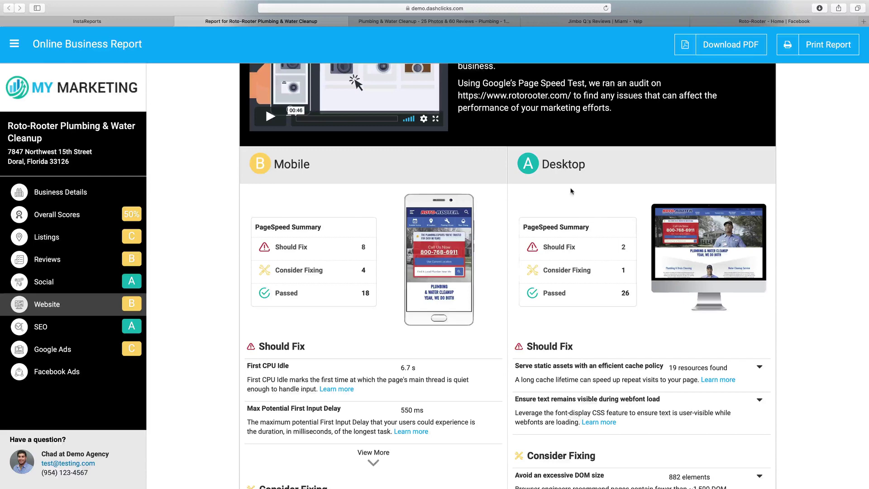
scroll(588, 281, "down", 3)
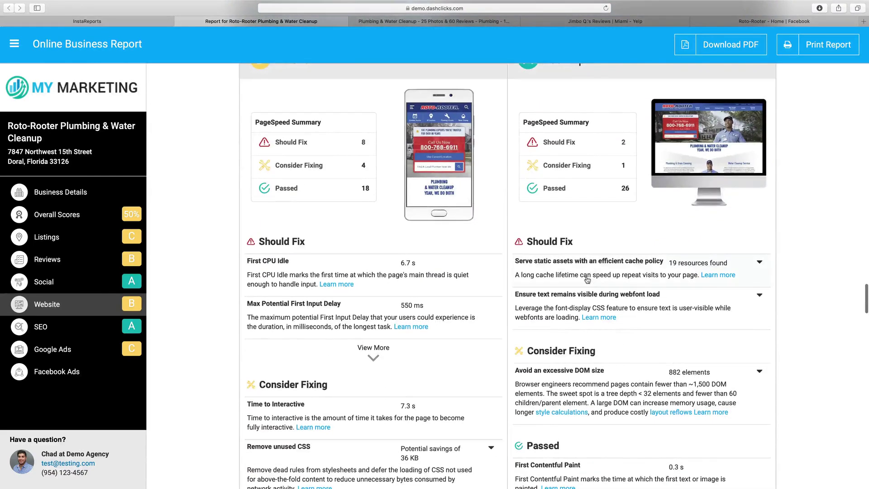
left_click(374, 348)
scroll(340, 213, "down", 15)
scroll(363, 215, "up", 15)
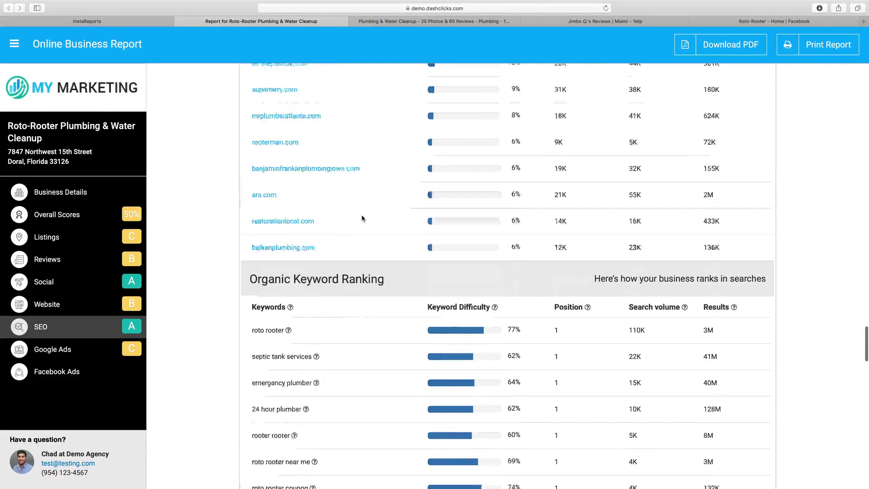
scroll(364, 220, "up", 10)
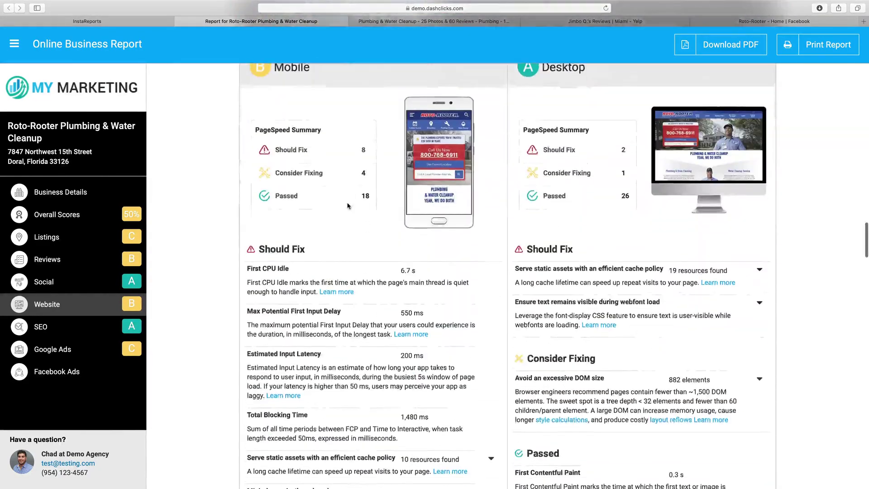
left_click_drag(308, 249, 258, 250)
Expand the desktop Passed audits list, showing First CPU Idle at 1.5 s
scroll(275, 256, "down", 2)
scroll(275, 254, "down", 4)
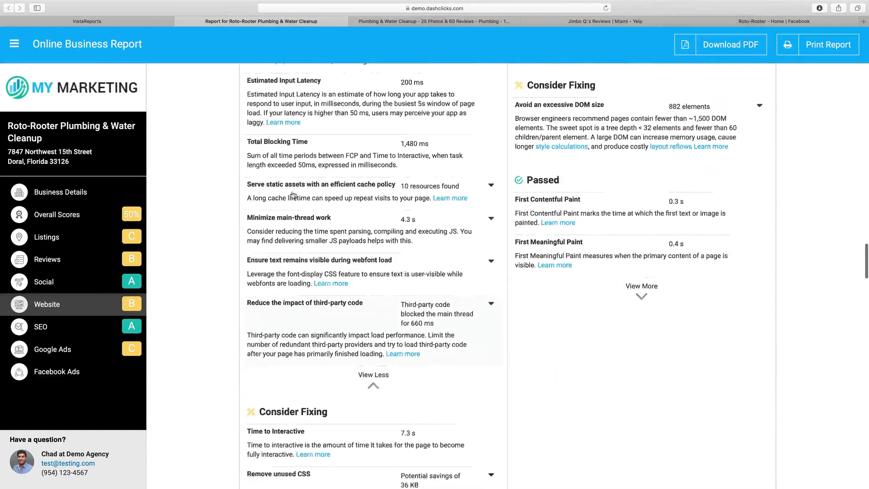
scroll(357, 279, "up", 4)
scroll(351, 250, "up", 3)
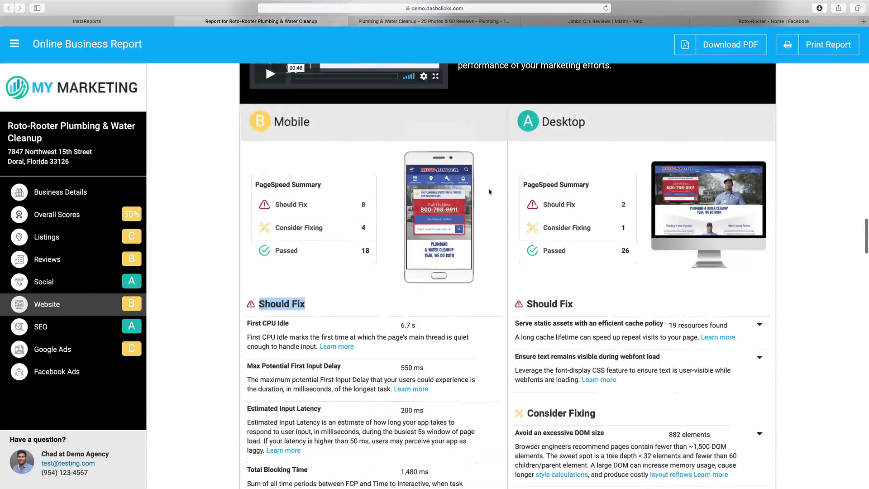
scroll(564, 248, "down", 3)
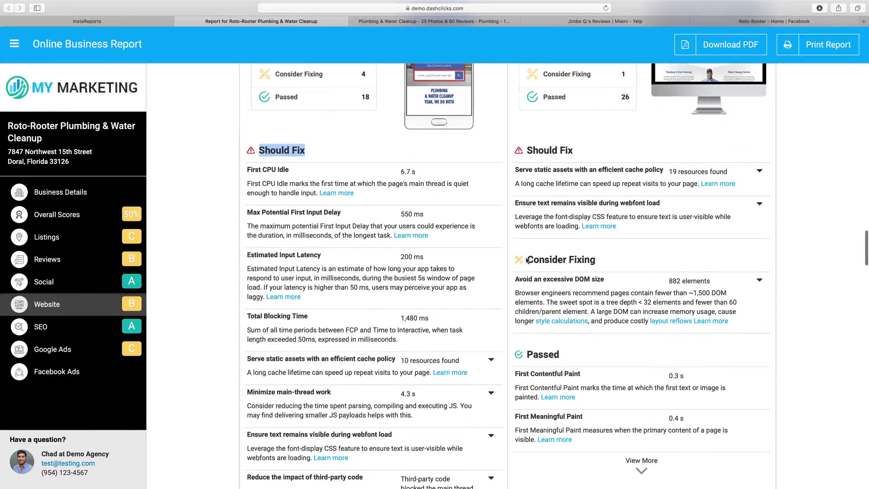
scroll(589, 294, "down", 3)
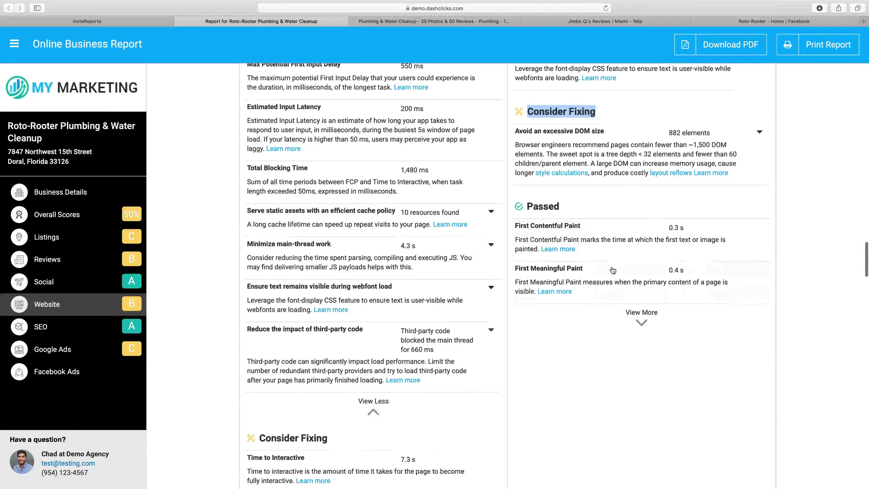
left_click(652, 329)
scroll(575, 318, "down", 6)
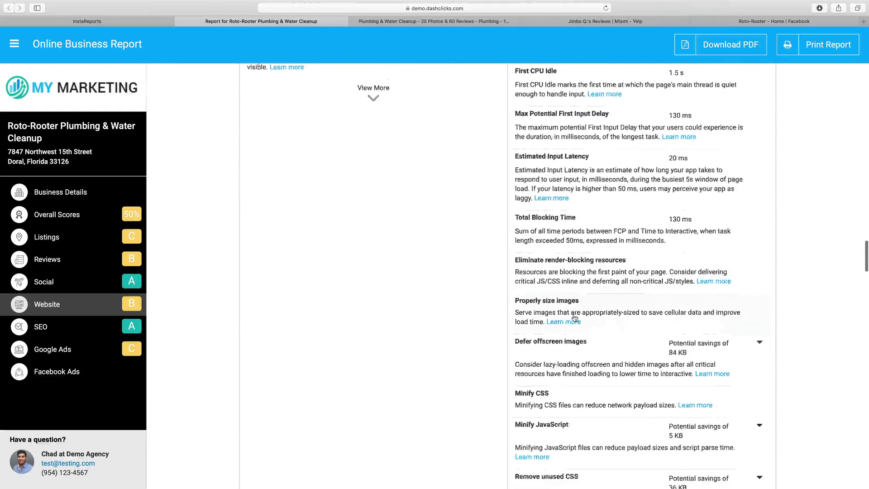